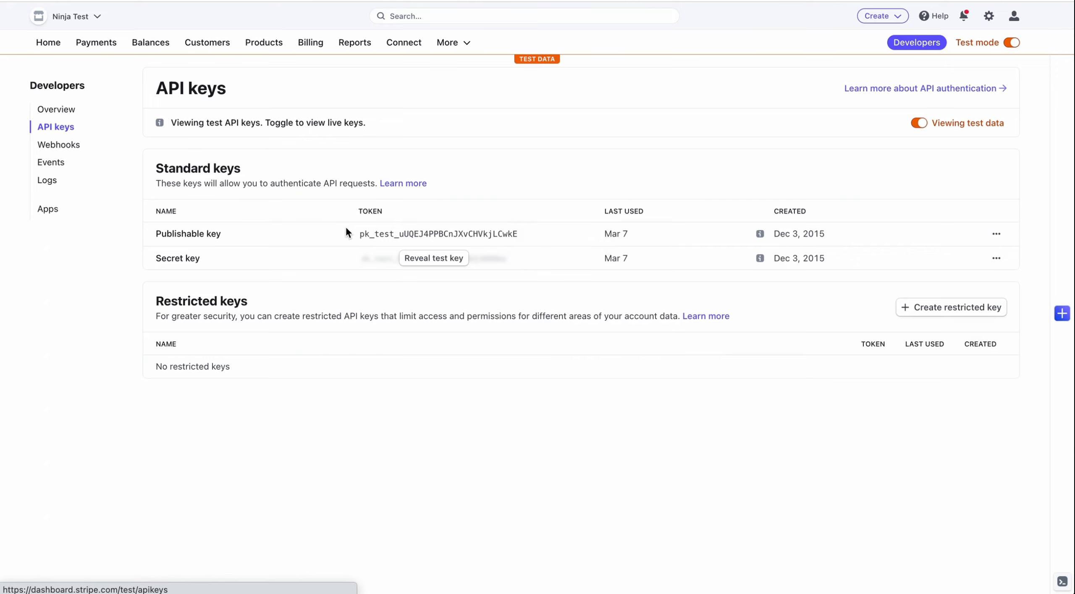
Step: Select the Stripe test publishable key in the Stripe Dashboard to copy it
left_click_drag(348, 234, 516, 235)
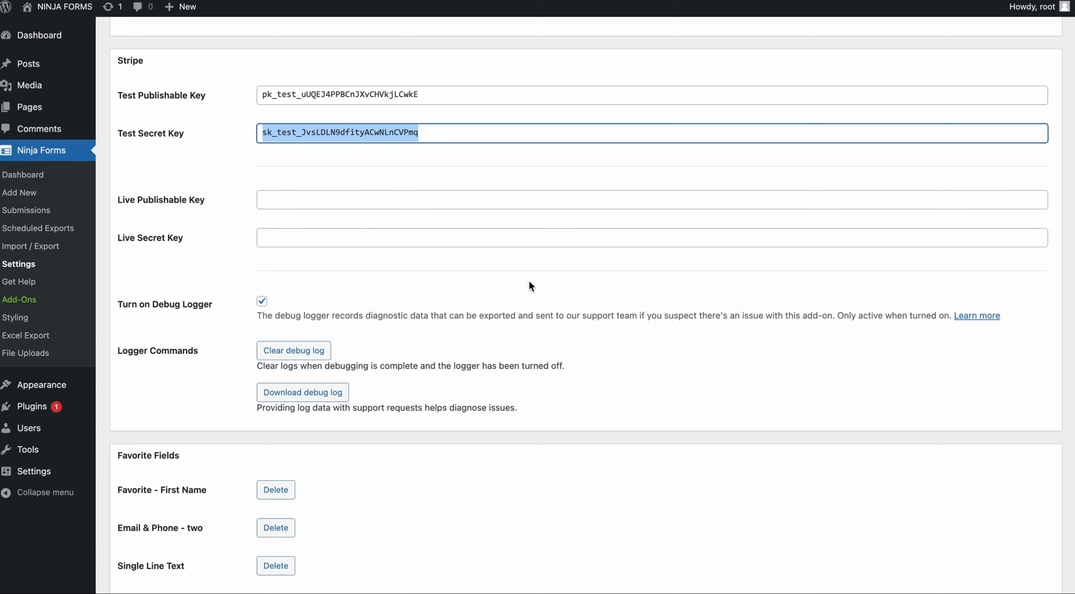
Step: Save the Stripe test key settings in Ninja Forms
scroll(528, 278, "down", 4)
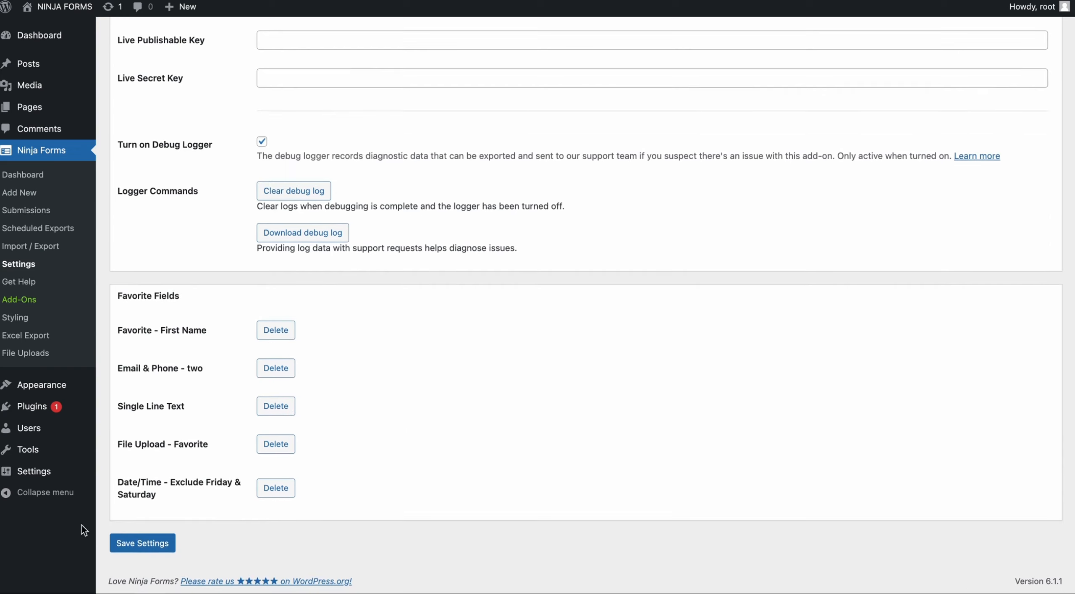
left_click(139, 540)
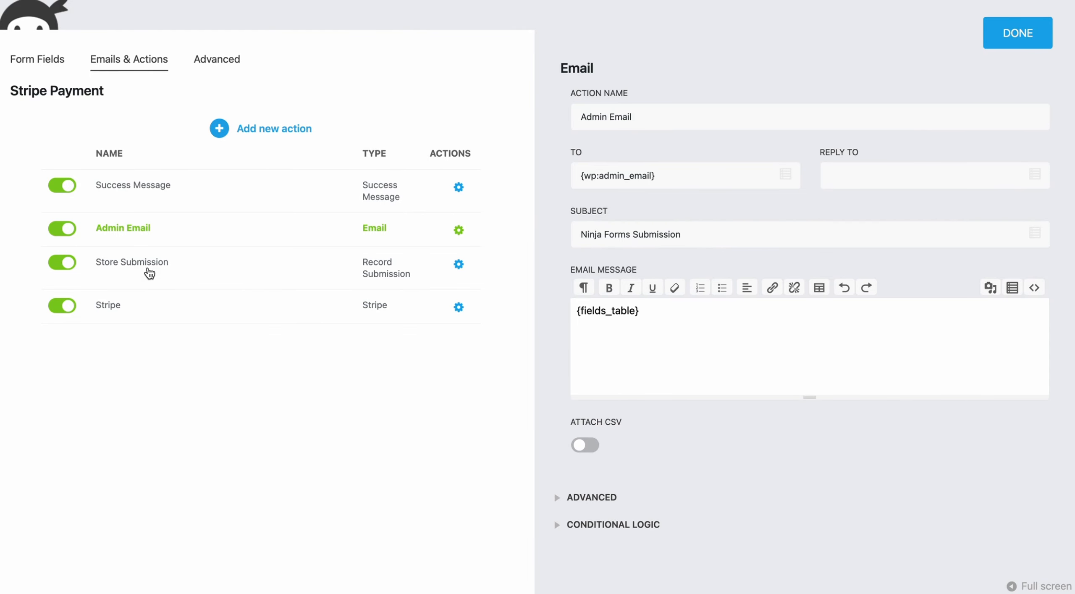
Step: Set the Stripe action's Get Total From to Fixed Amount with an amount of 25.00
left_click(149, 271)
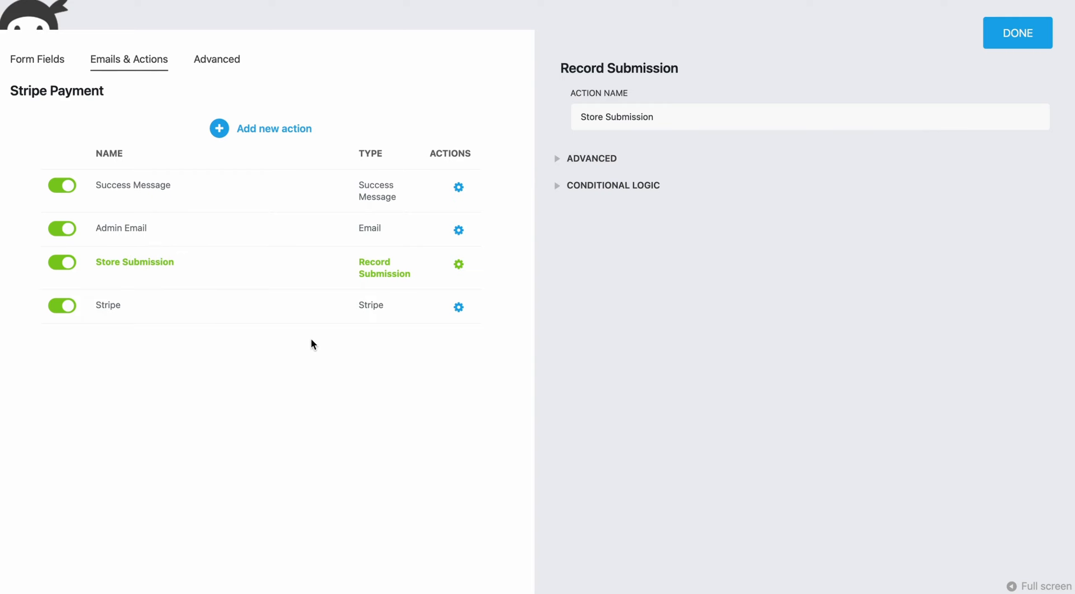
left_click(177, 318)
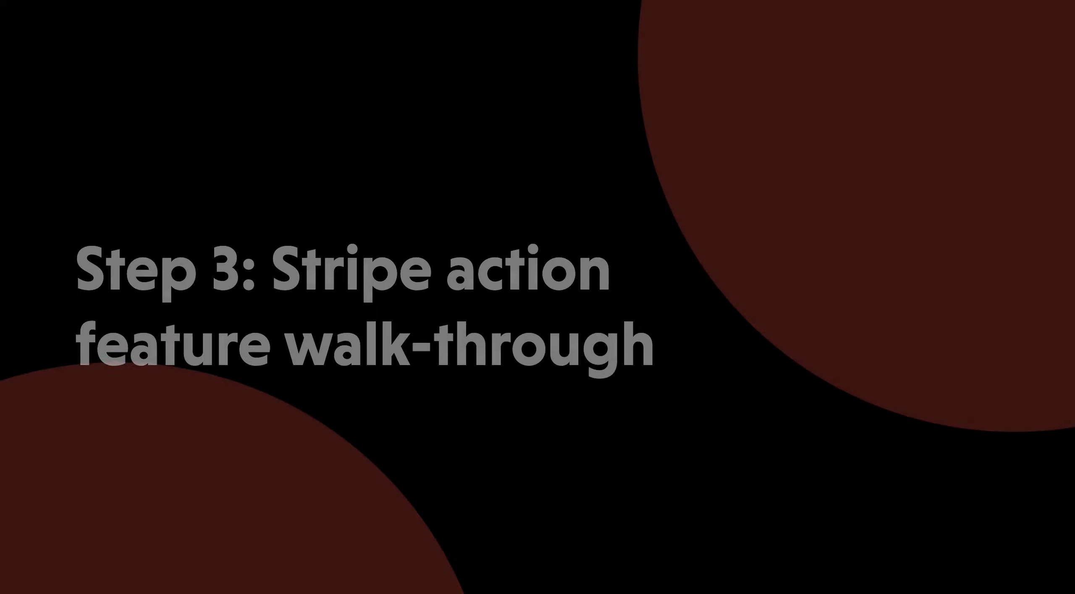
left_click(673, 234)
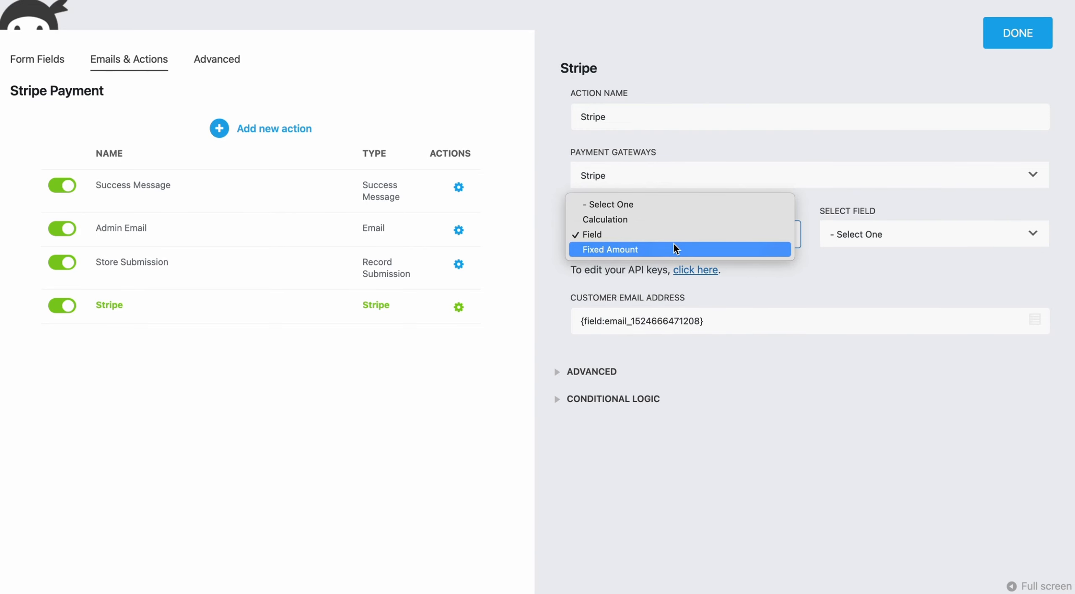
left_click(674, 247)
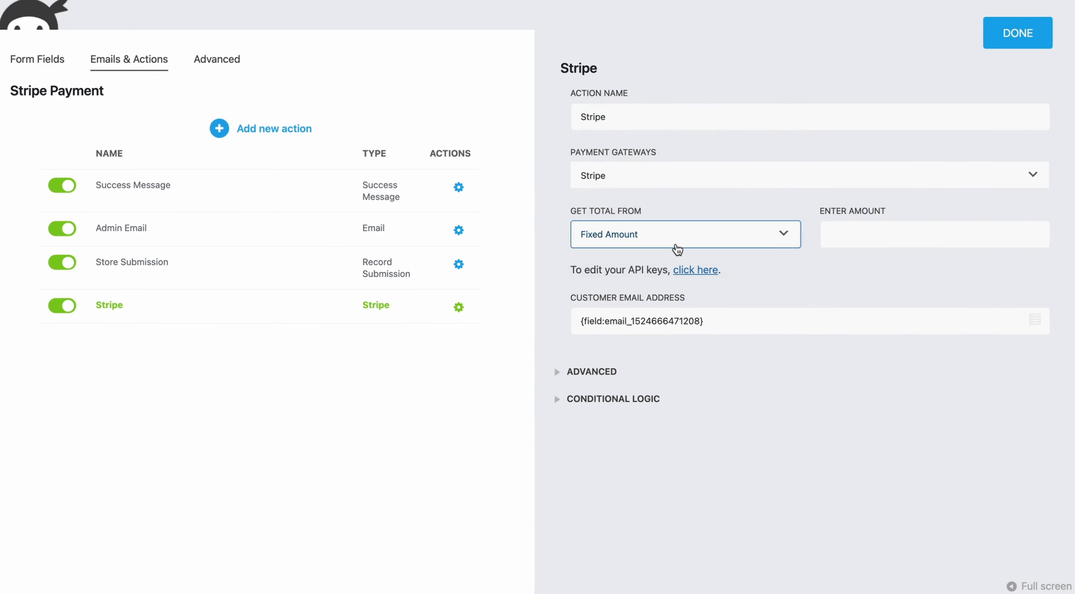
left_click(913, 242)
type("25.00")
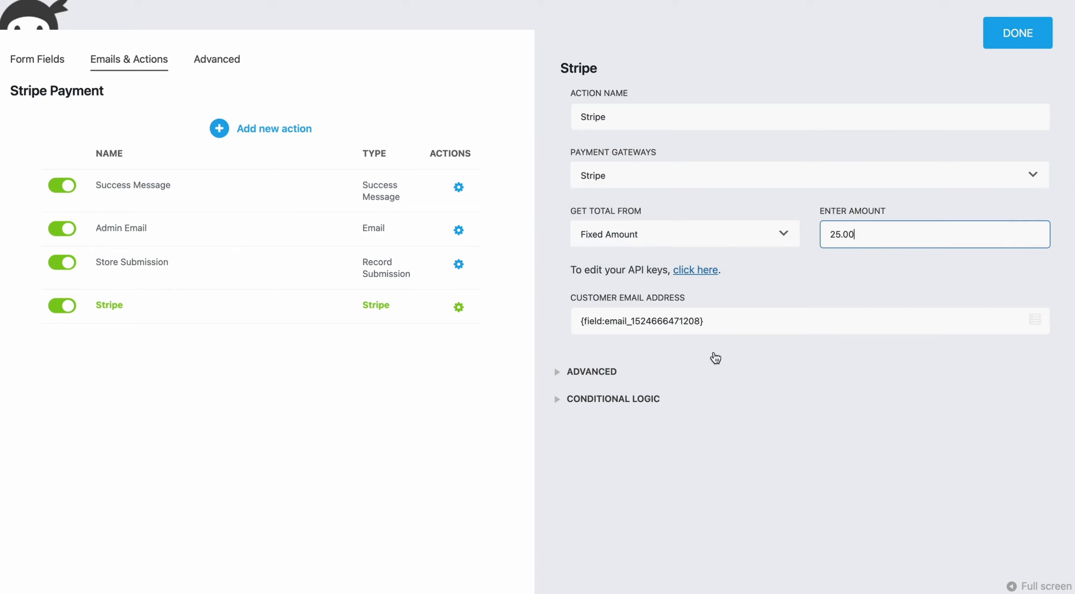
left_click_drag(565, 325, 748, 320)
left_click(611, 374)
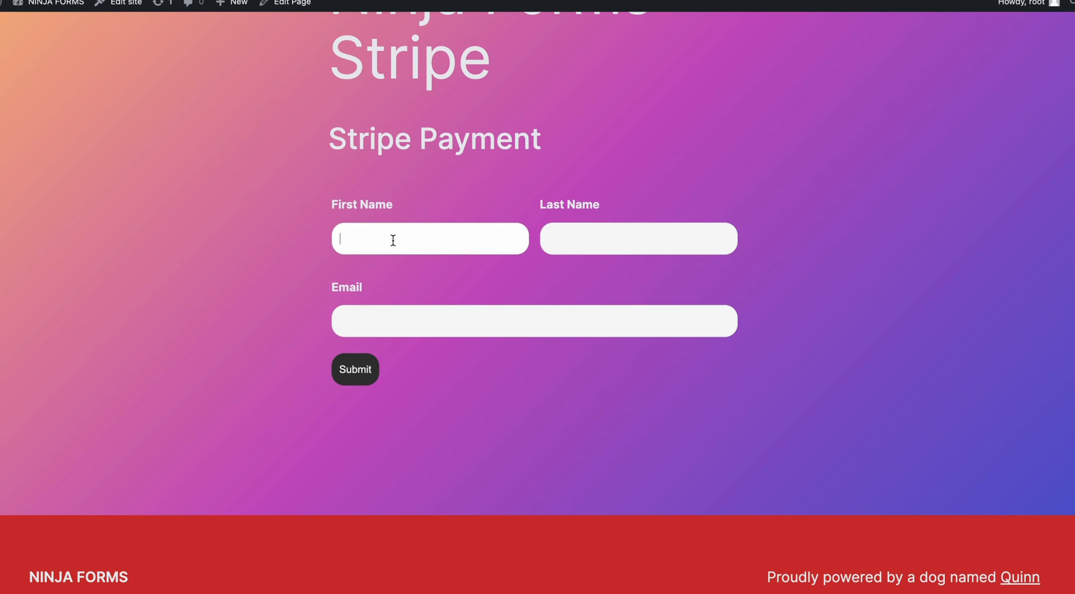
Step: Fill in the customer's name and e-mail on the Stripe Payment form and submit it
type("NinjSupport")
key("Tab")
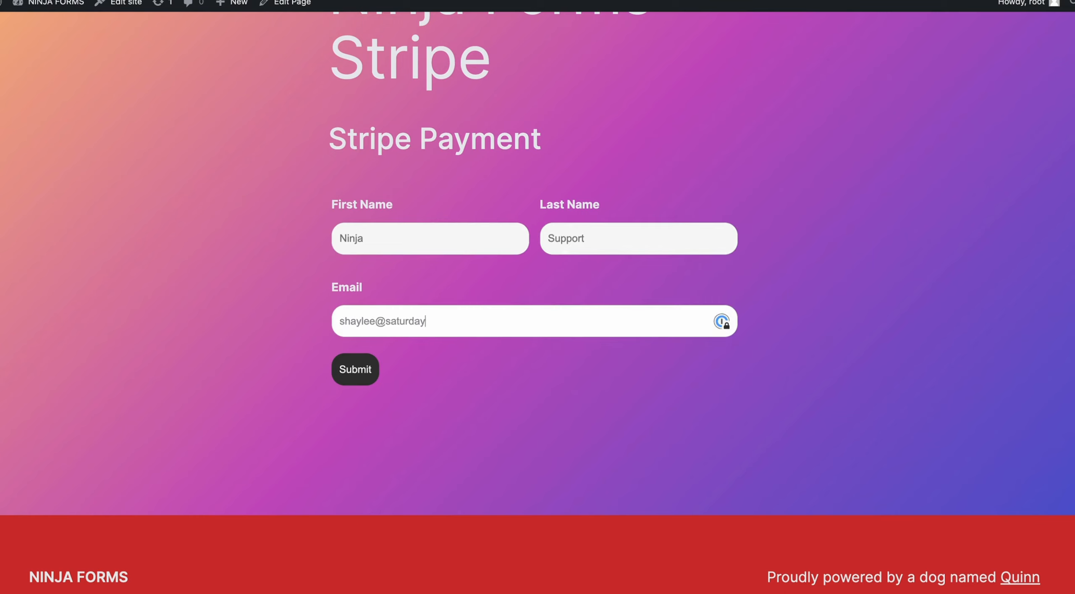
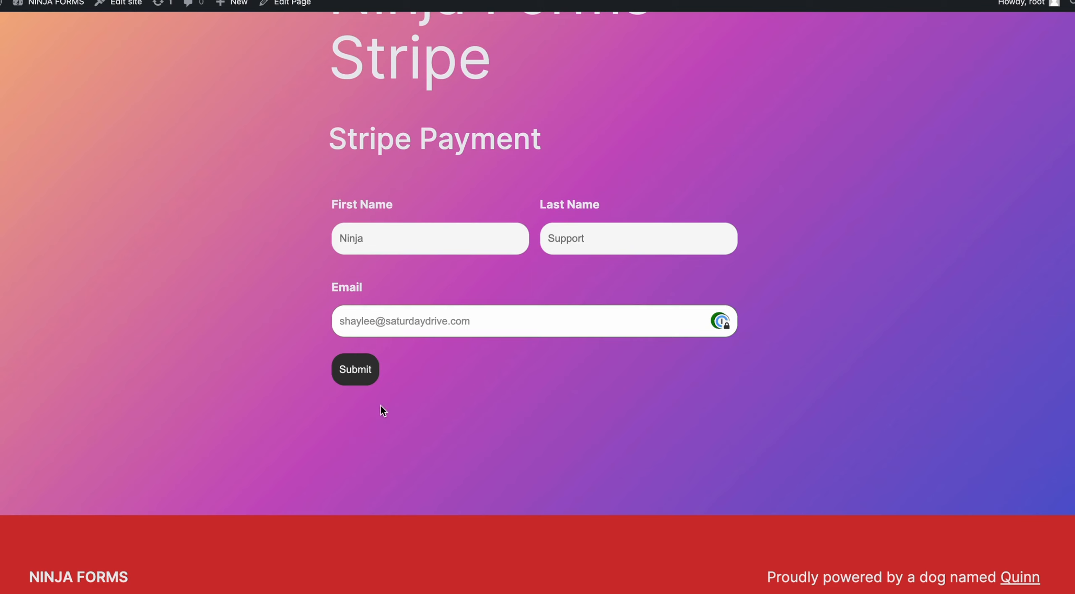
left_click(359, 375)
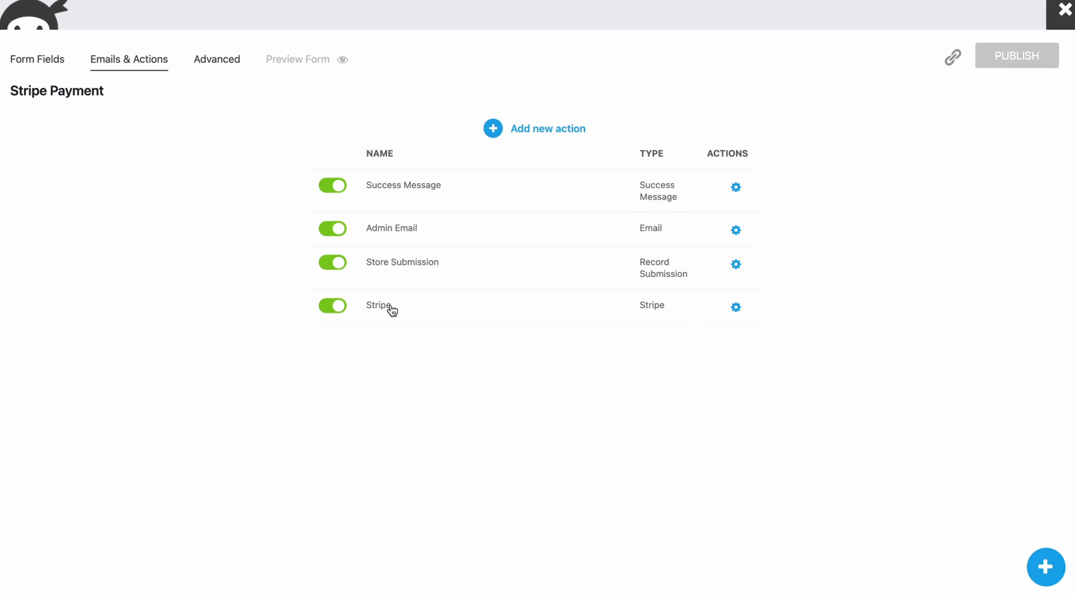
Step: Keep Stripe test mode enabled on the Stripe action and publish the form
left_click(391, 309)
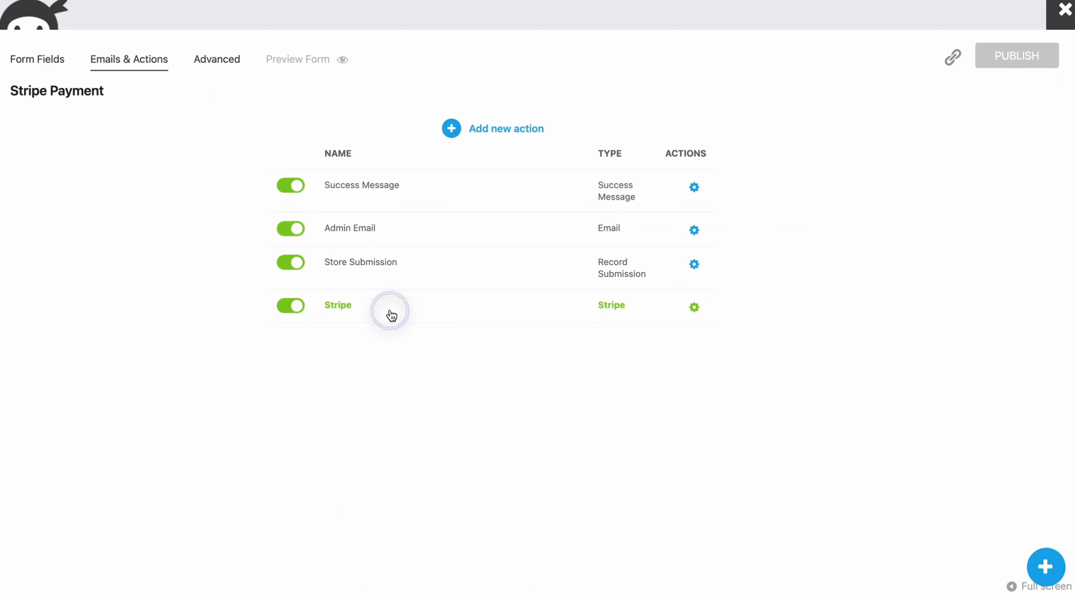
left_click(592, 373)
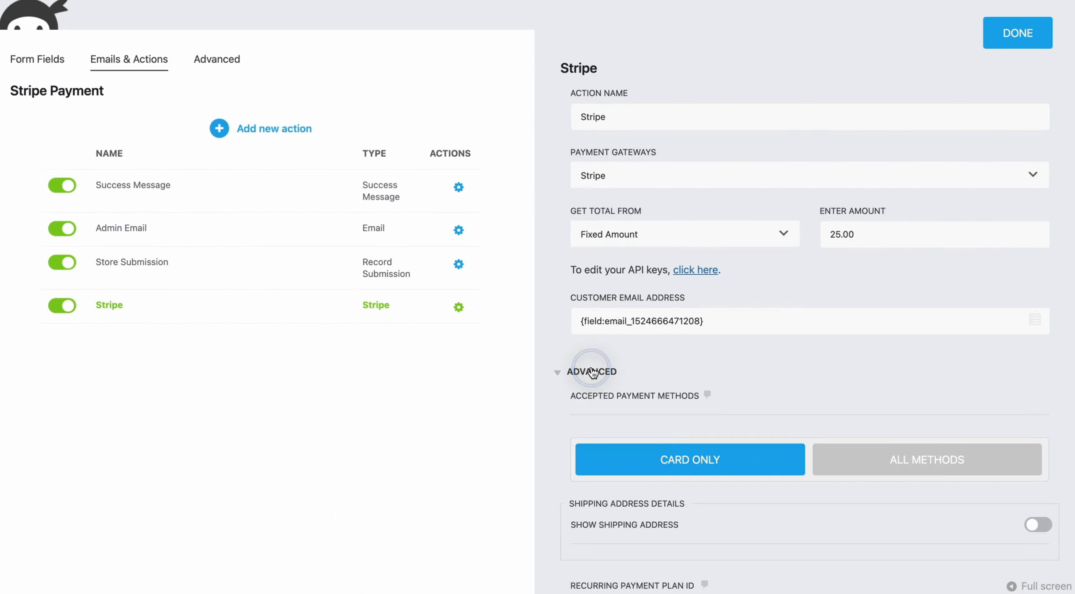
scroll(594, 370, "down", 10)
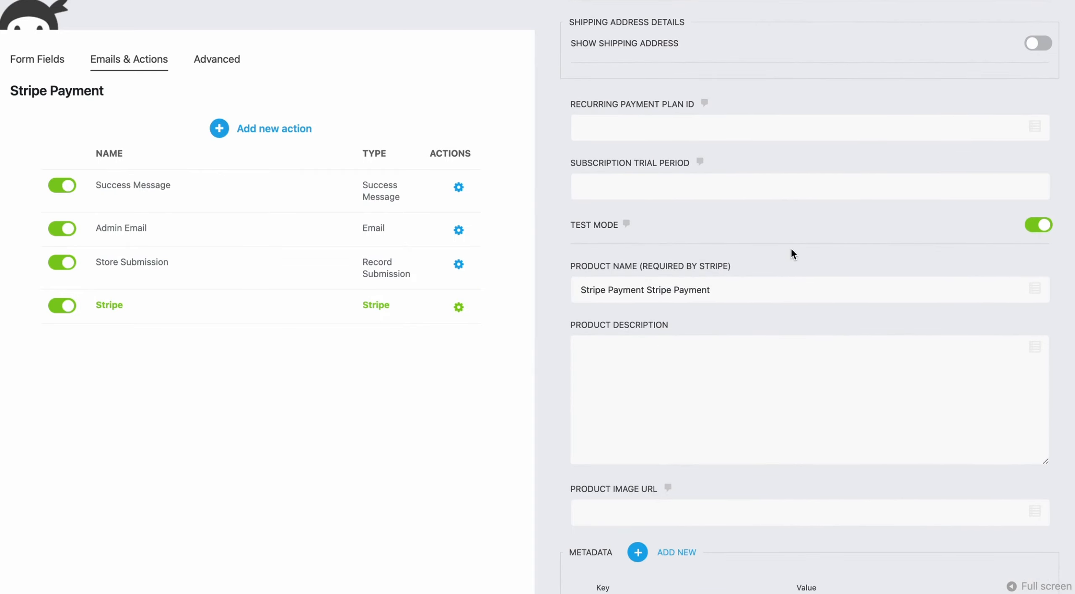
scroll(790, 247, "down", 3)
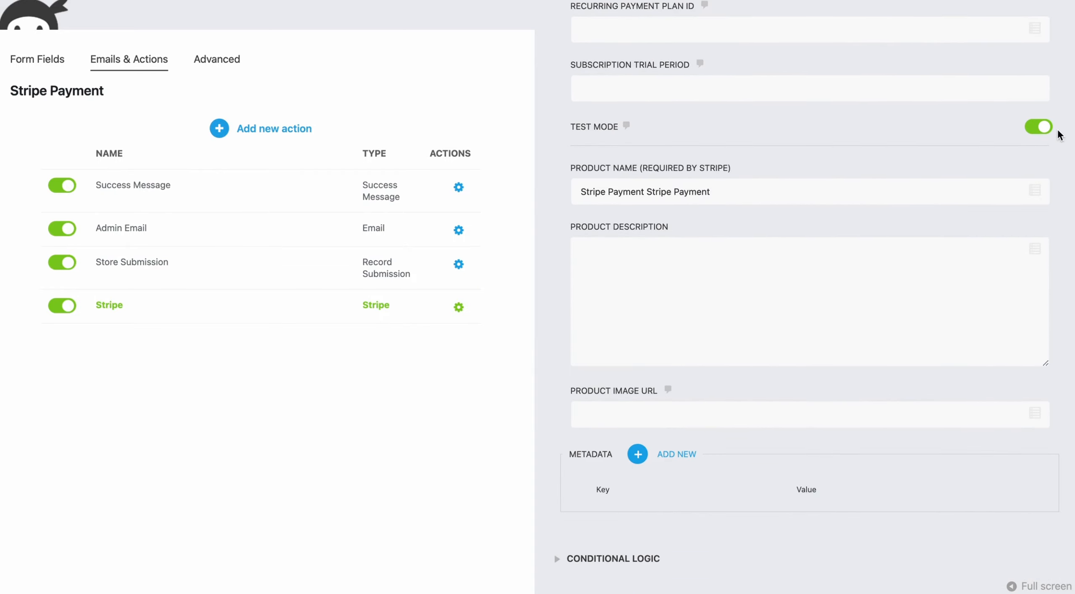
left_click(1044, 131)
left_click(1040, 127)
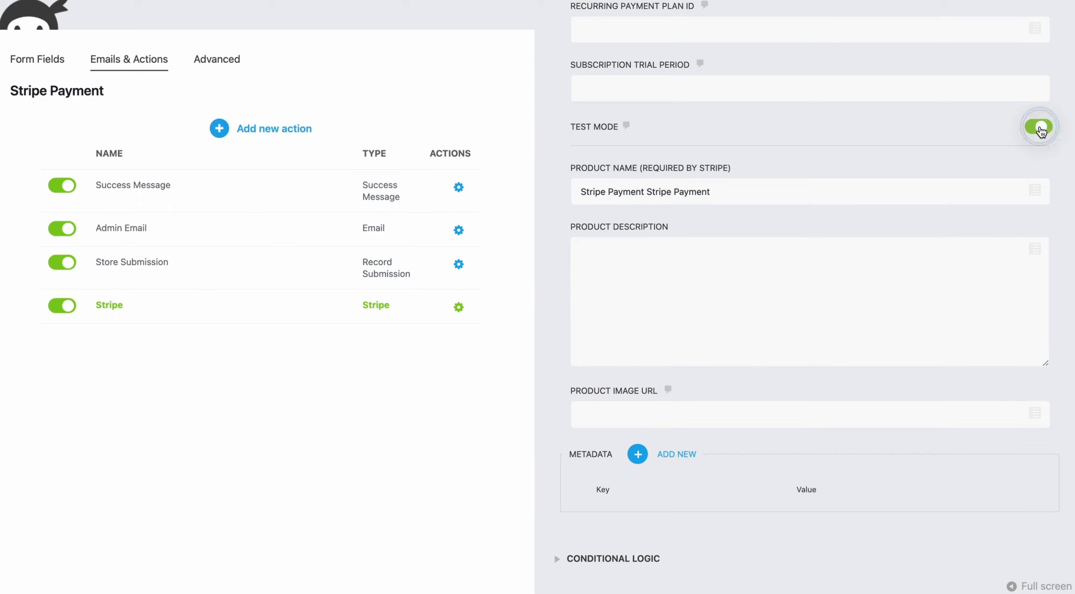
scroll(1038, 135, "up", 10)
left_click(1042, 41)
left_click(1020, 59)
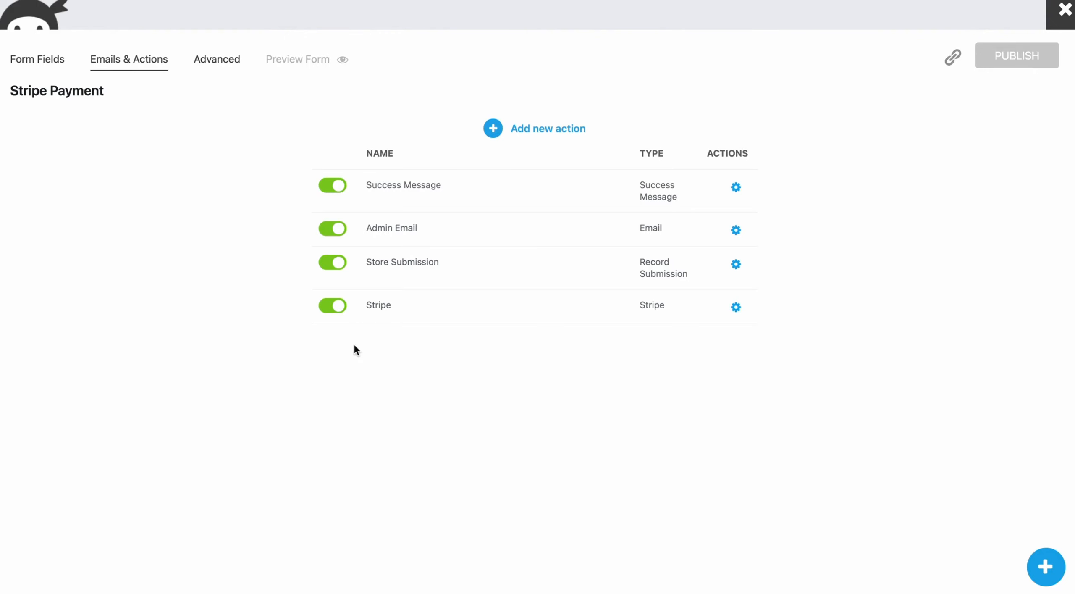
Step: Set the Stripe action's accepted payment methods to All Methods
left_click(359, 313)
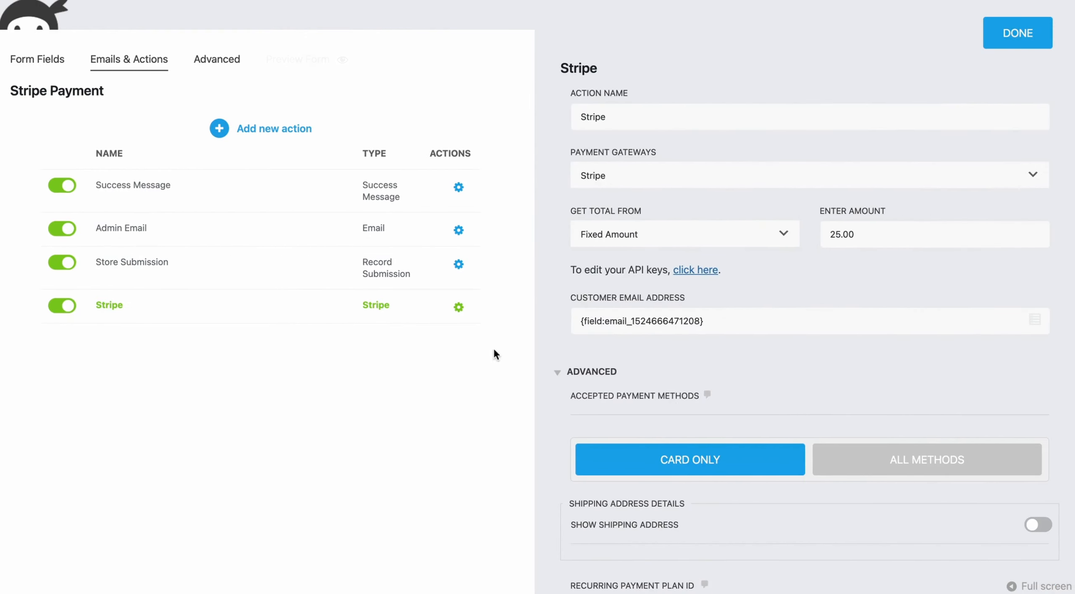
scroll(677, 402, "down", 5)
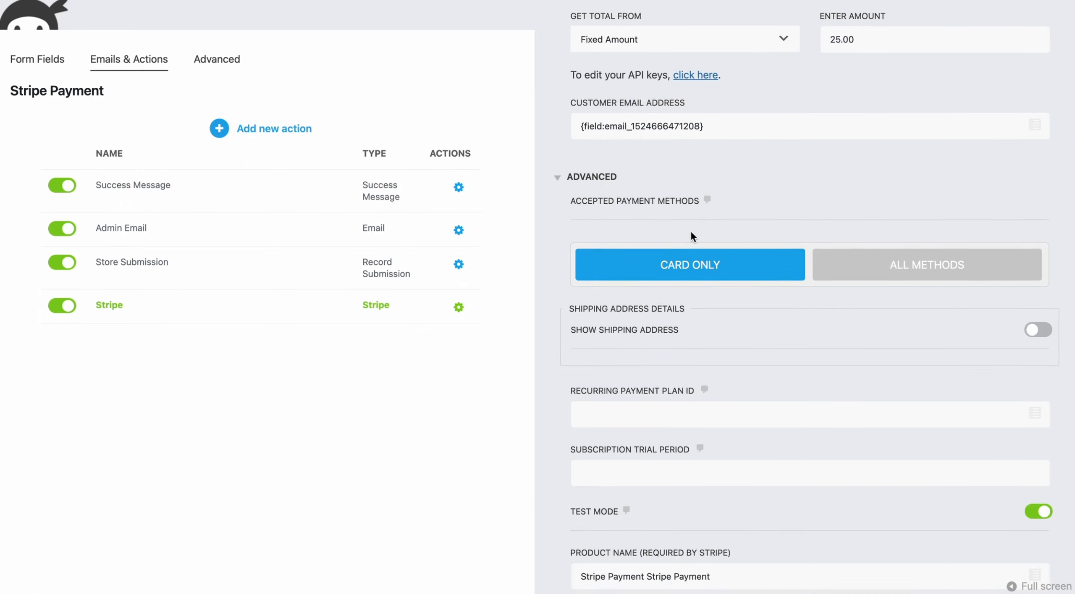
scroll(691, 231, "down", 3)
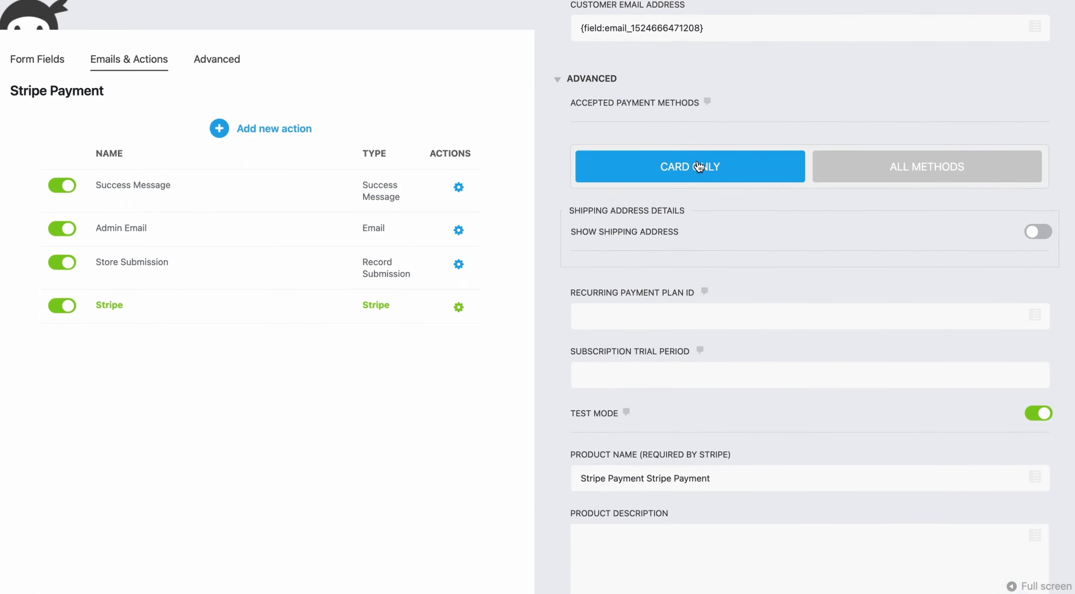
scroll(689, 163, "down", 1)
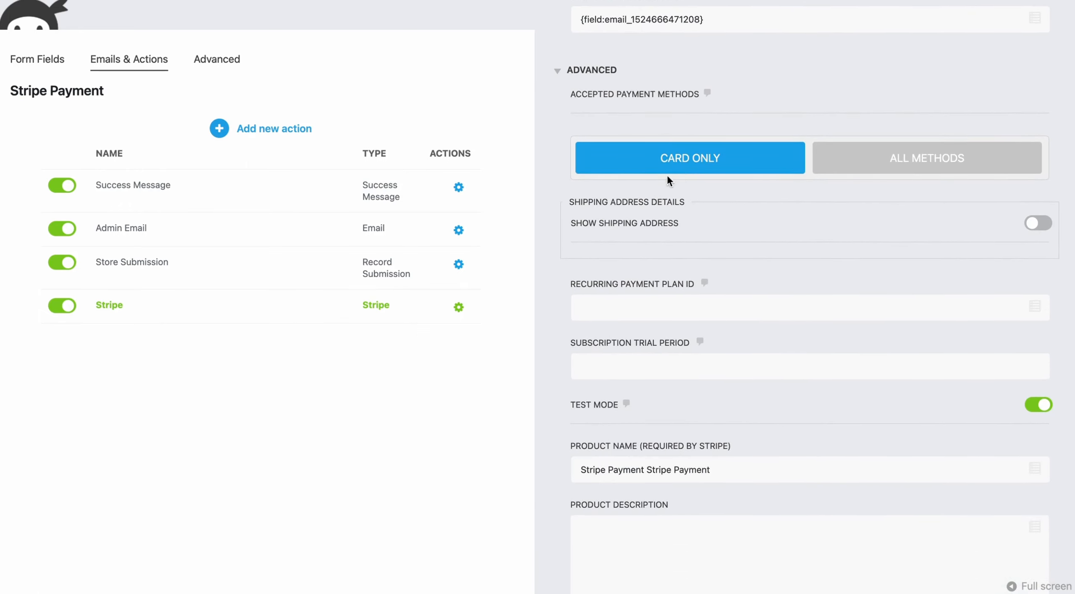
left_click(924, 162)
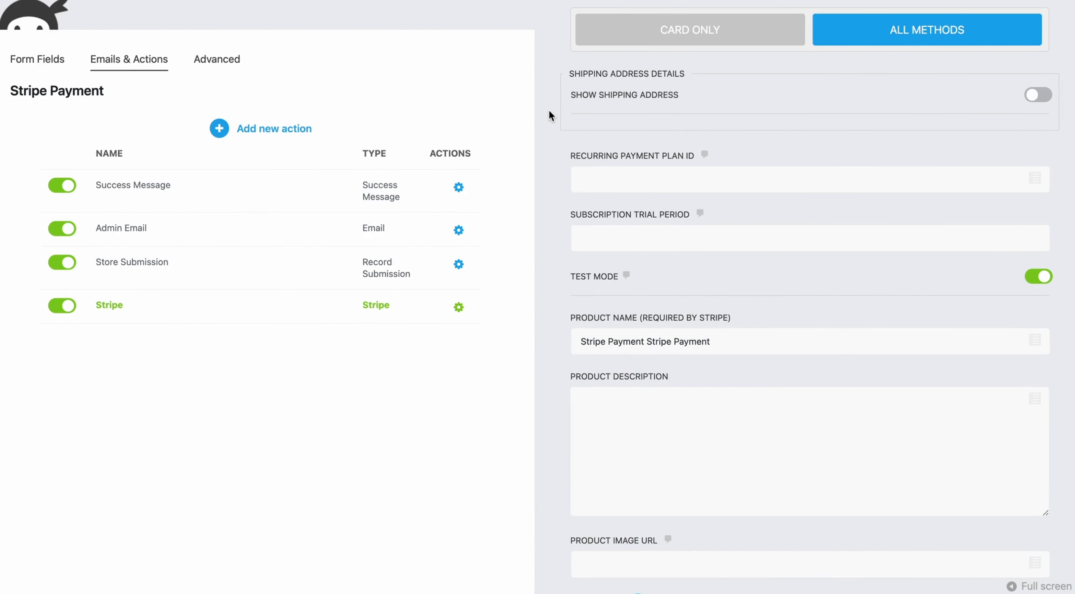
Step: Enable Show Shipping Address and map Customer Name to the First Name merge tag
left_click(1033, 94)
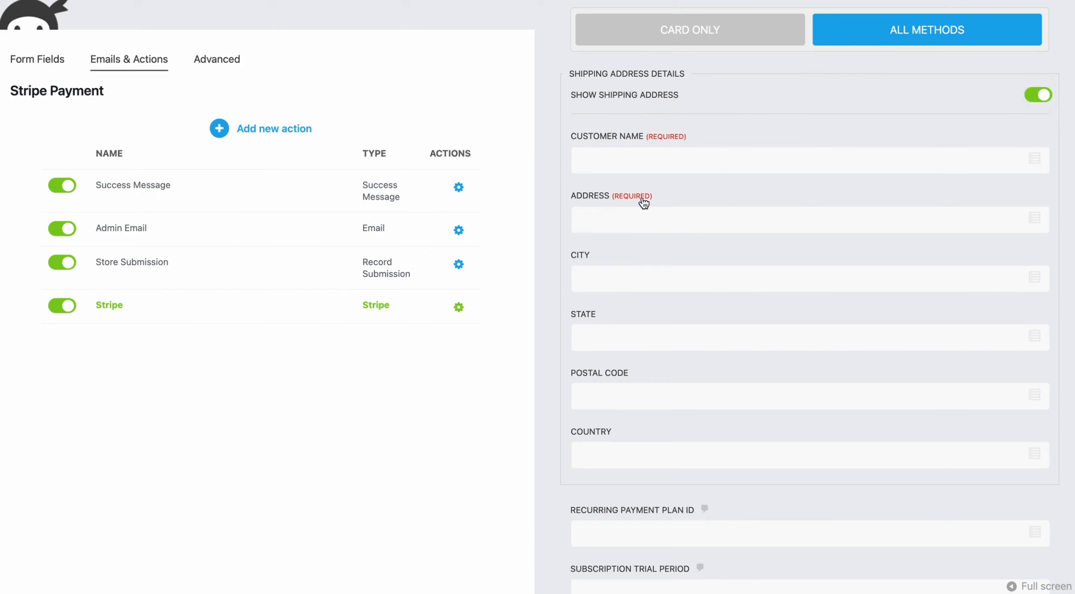
left_click(1035, 159)
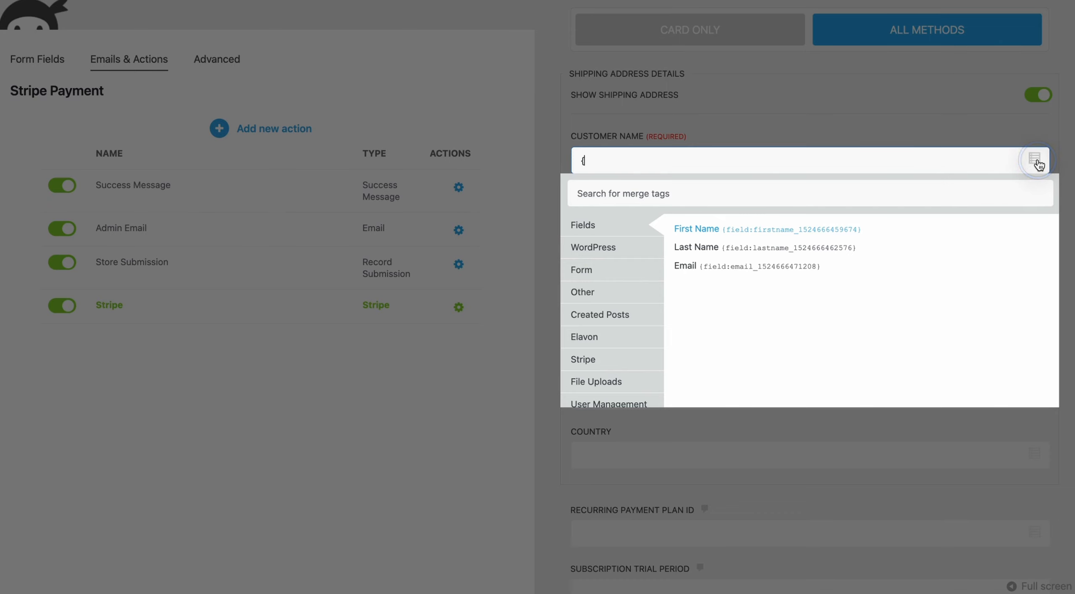
left_click(733, 229)
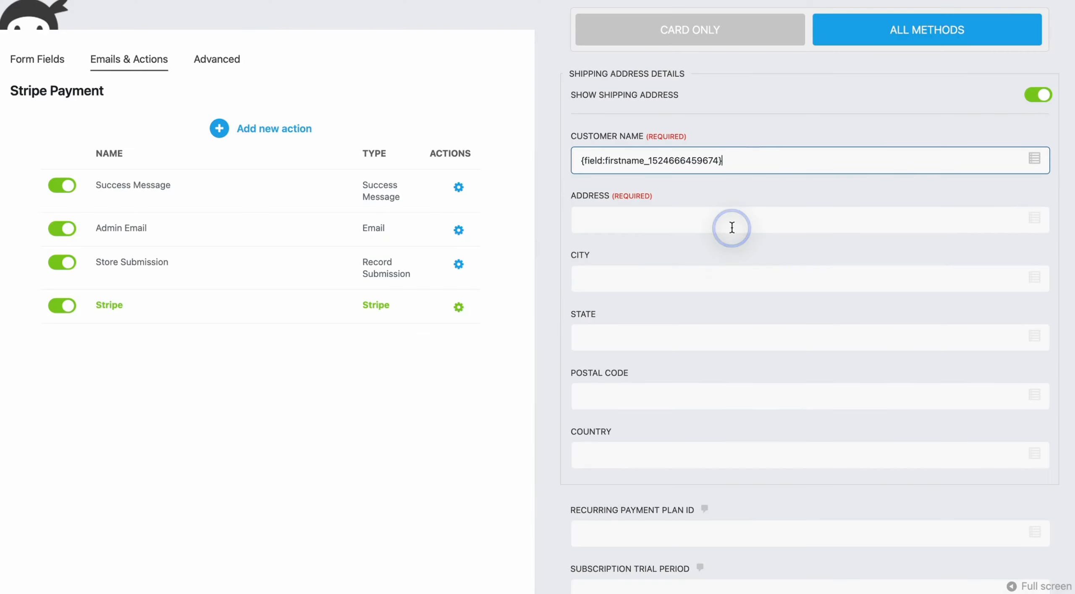
left_click(668, 230)
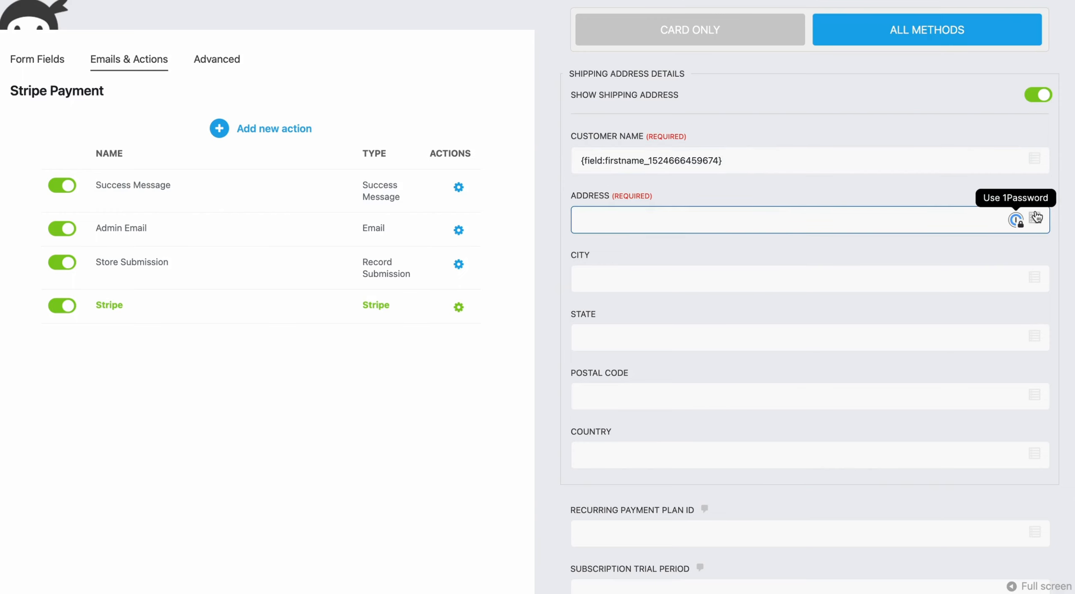
type("{")
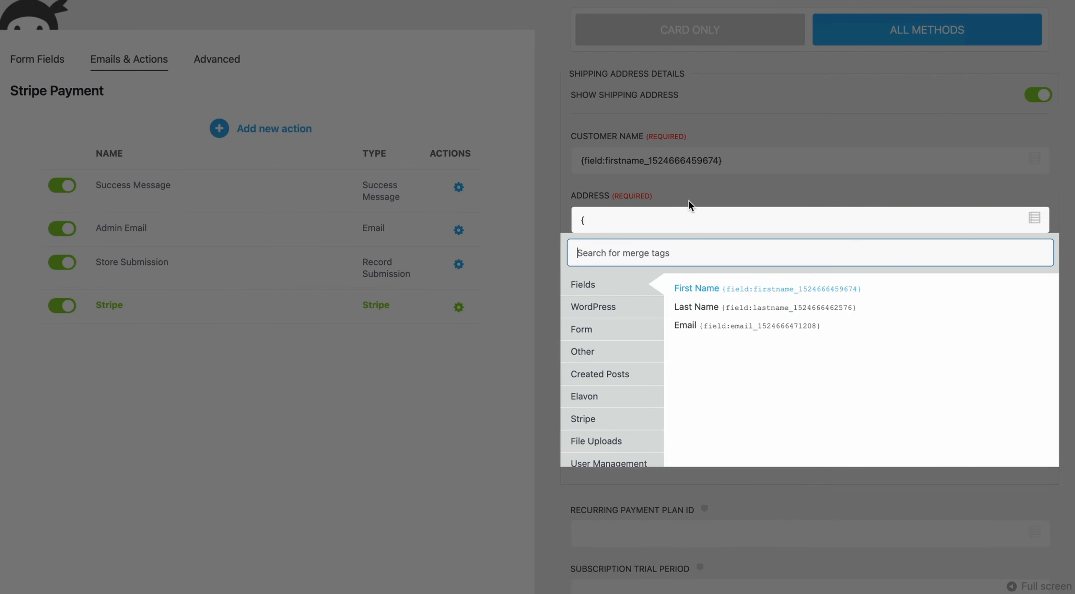
left_click(659, 216)
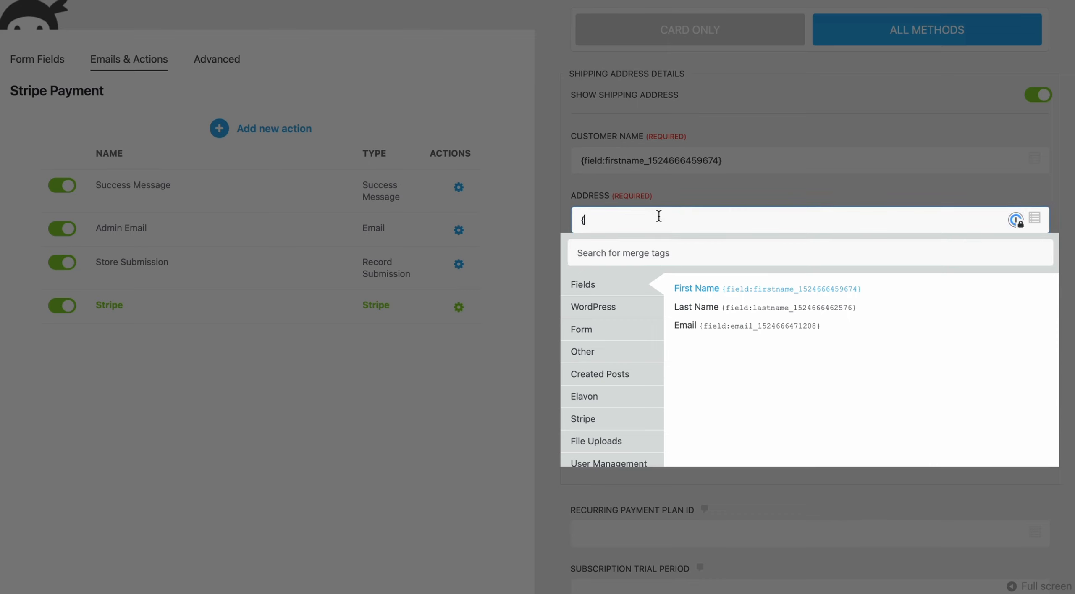
key("BackSpace")
Step: Add an Address field below Last Name and reposition the Email field around it
left_click(52, 71)
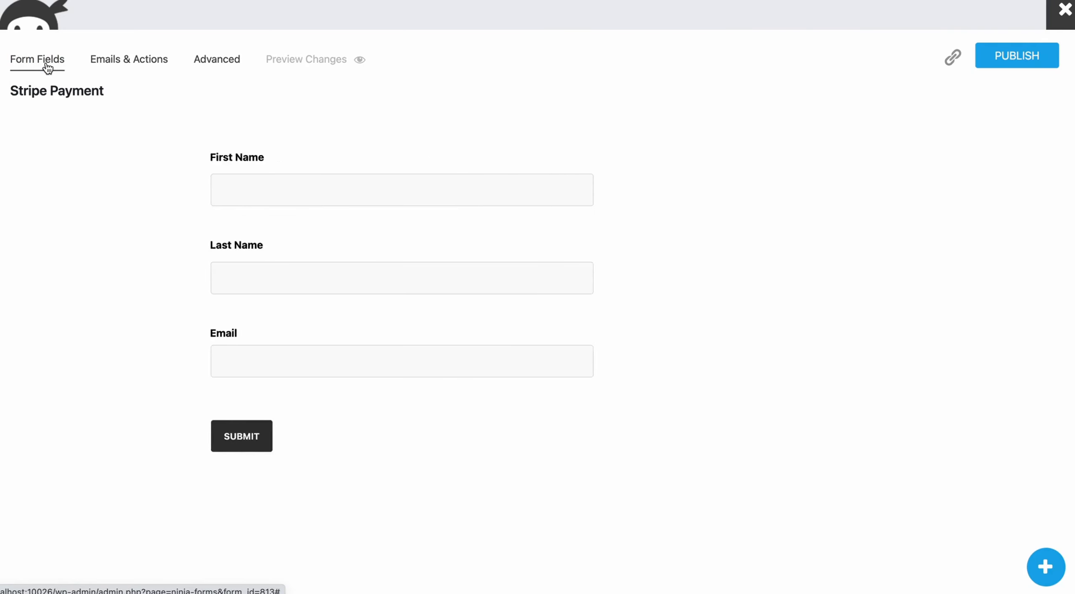
left_click(1031, 560)
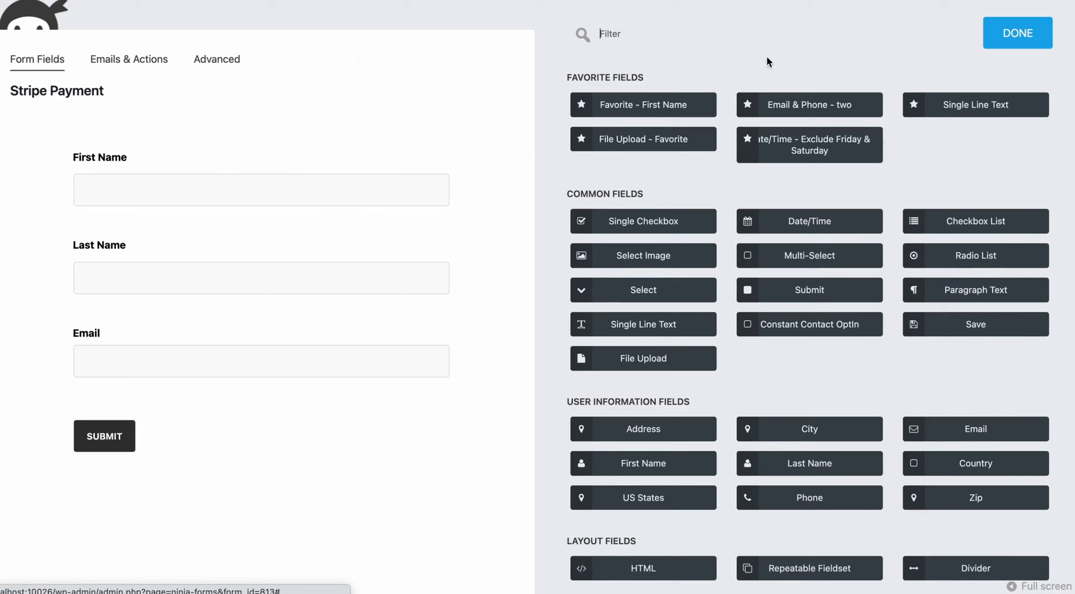
left_click(699, 37)
type("addres")
left_click_drag(675, 107, 235, 301)
left_click_drag(163, 440, 168, 331)
left_click(131, 58)
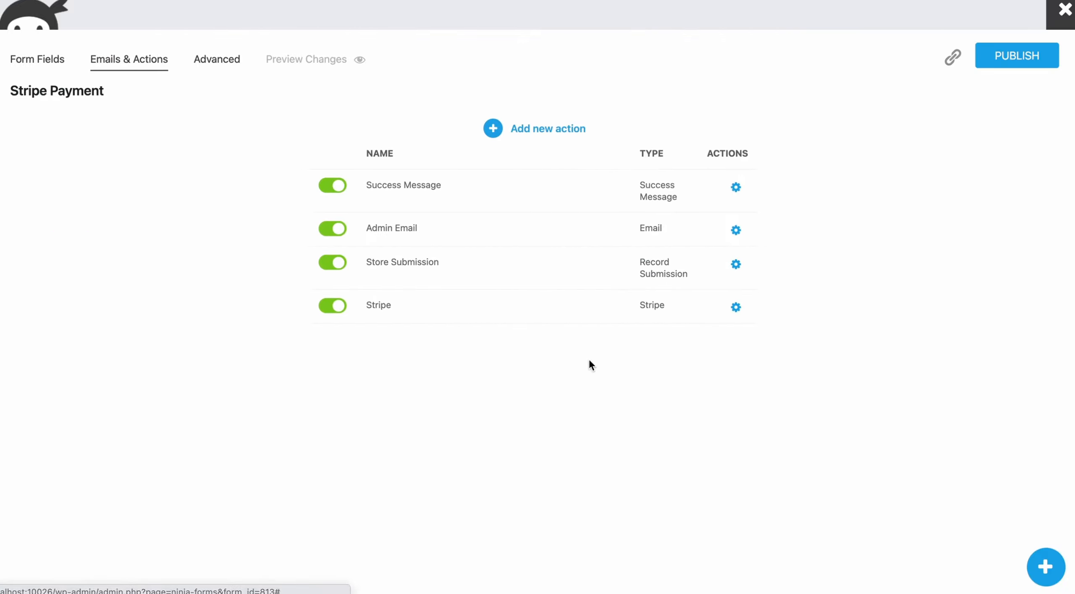
Step: Map the Stripe action's shipping Address to the form's Address field merge tag
left_click(533, 318)
scroll(716, 396, "down", 10)
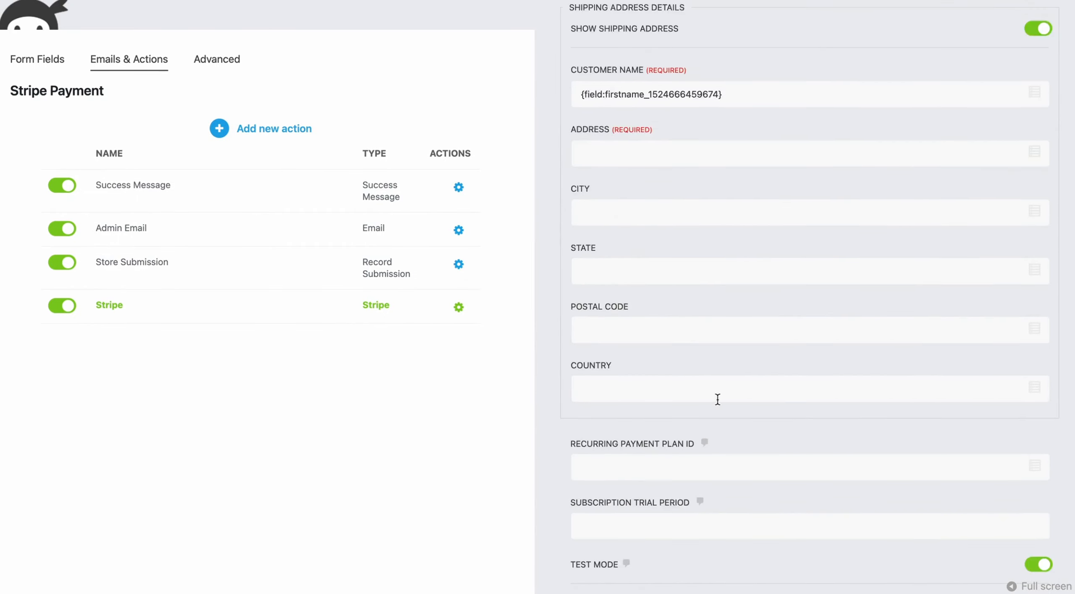
scroll(717, 400, "up", 3)
left_click(654, 169)
left_click(1039, 174)
left_click(745, 299)
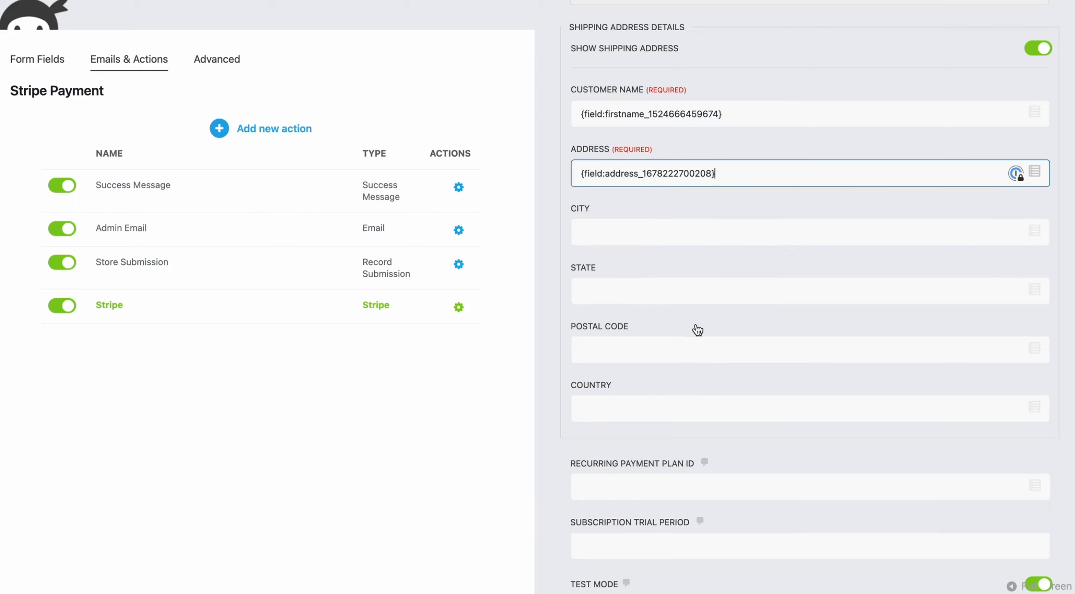
scroll(704, 341, "down", 5)
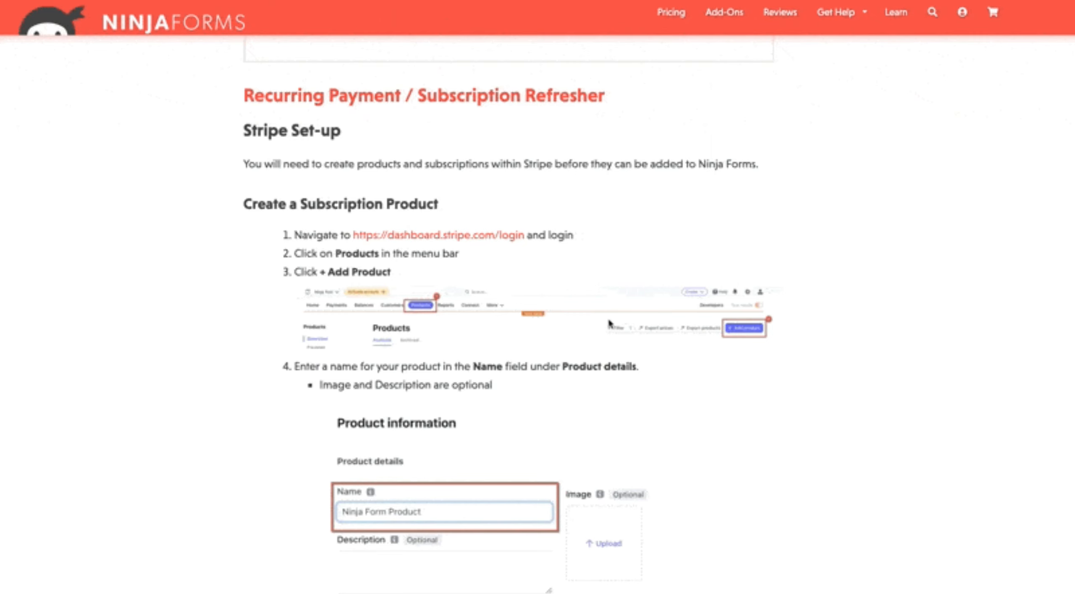
scroll(611, 324, "down", 3)
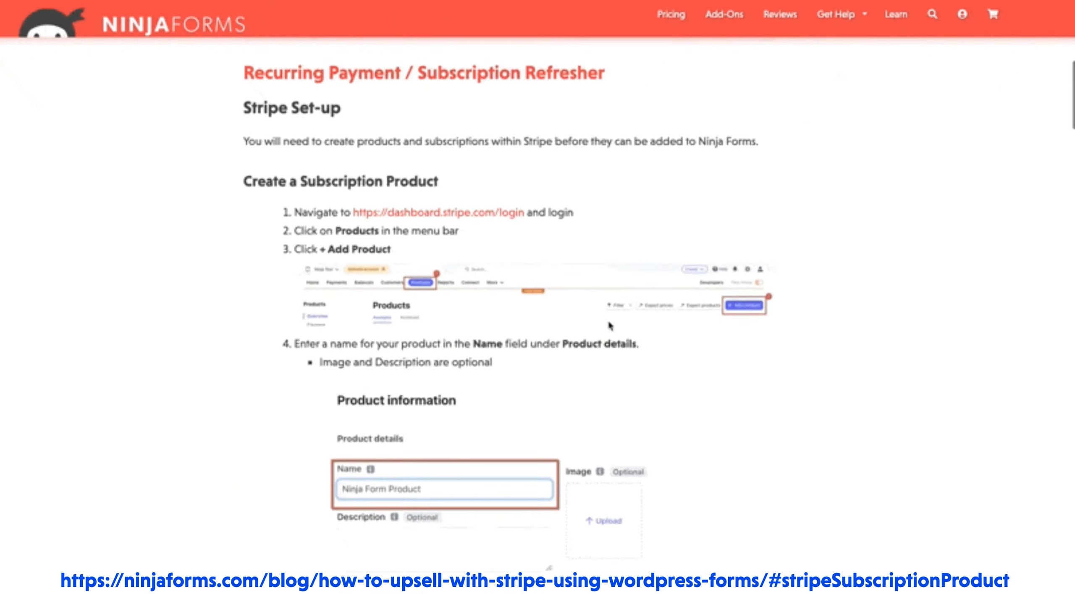
scroll(611, 325, "down", 4)
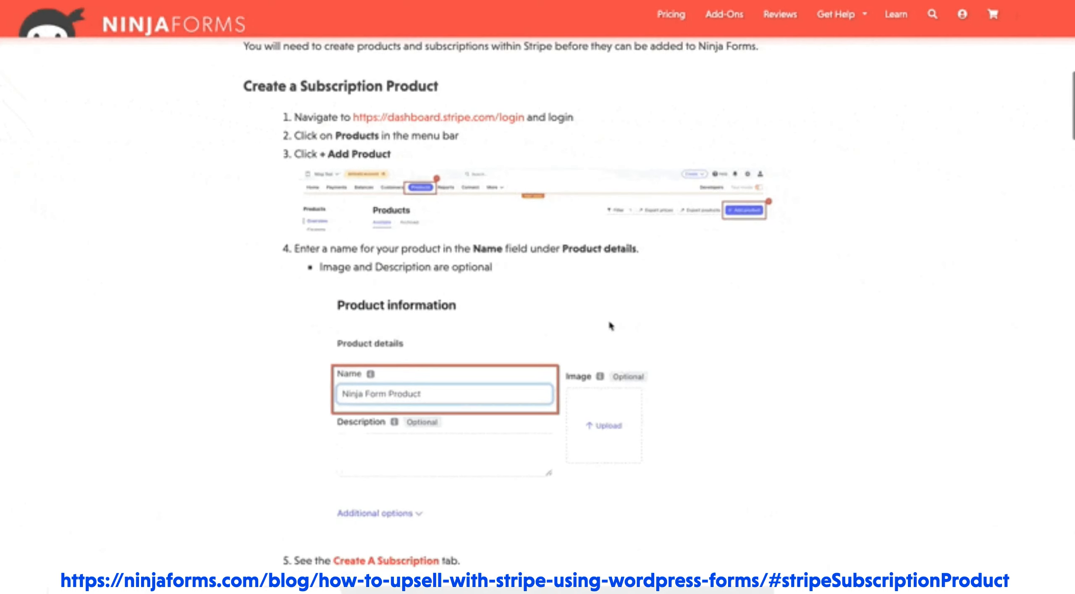
scroll(610, 326, "down", 4)
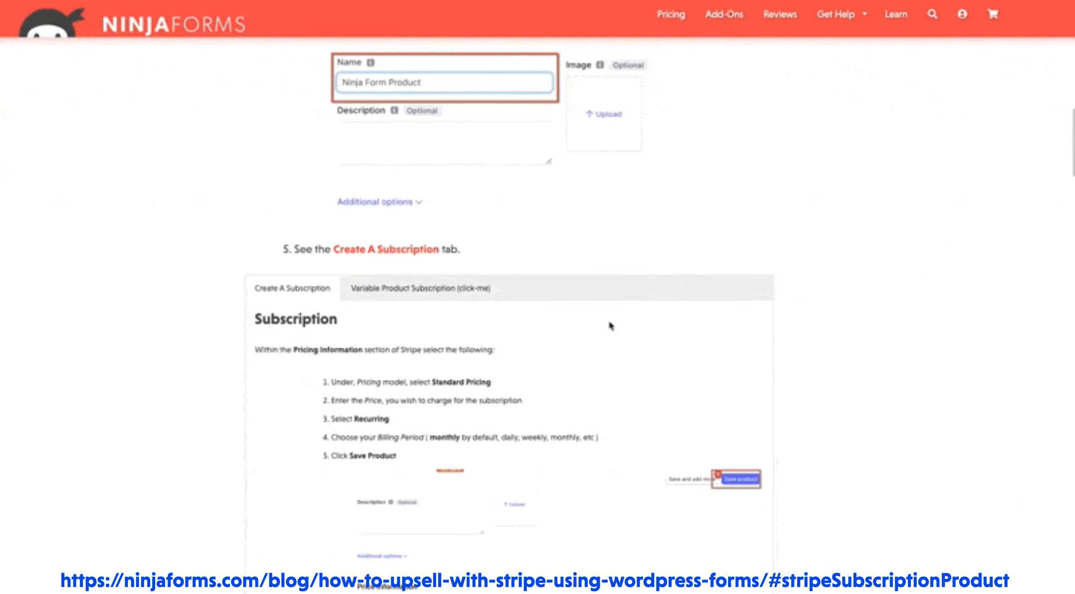
scroll(611, 326, "down", 4)
scroll(611, 325, "down", 4)
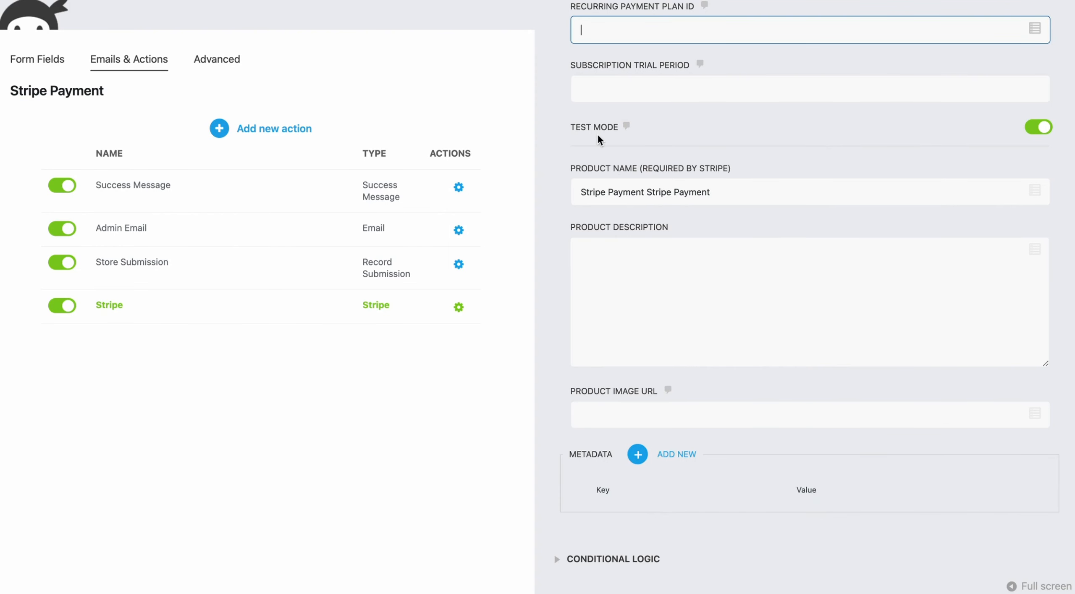
Step: Turn off Stripe test mode and review the product name, description and image URL settings
left_click(1044, 131)
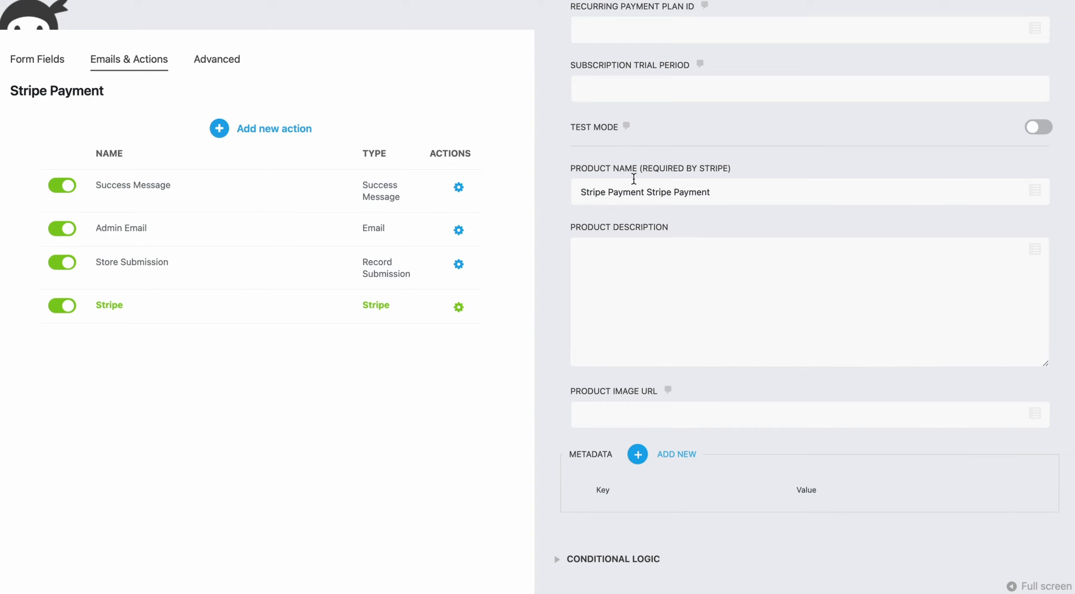
left_click(692, 186)
left_click_drag(692, 187, 540, 186)
left_click(633, 257)
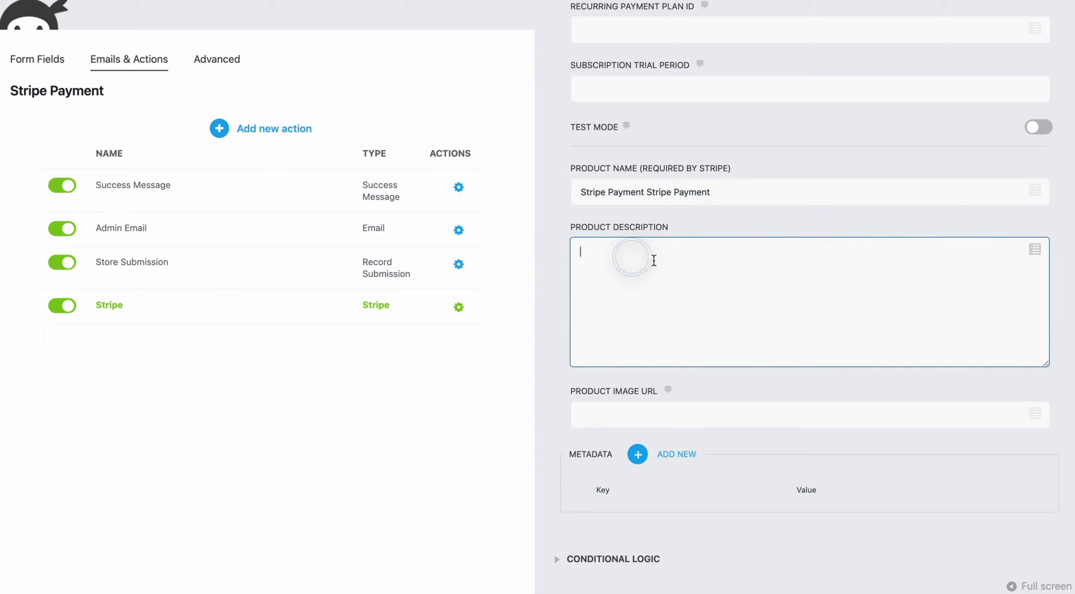
left_click(637, 415)
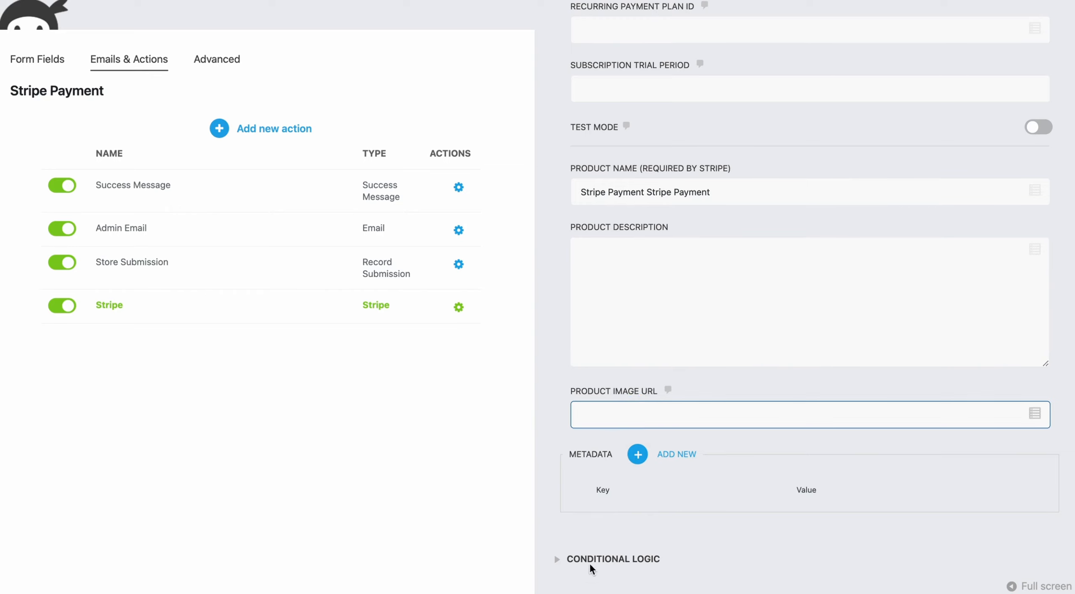
scroll(674, 483, "up", 3)
scroll(673, 483, "down", 3)
scroll(724, 456, "down", 3)
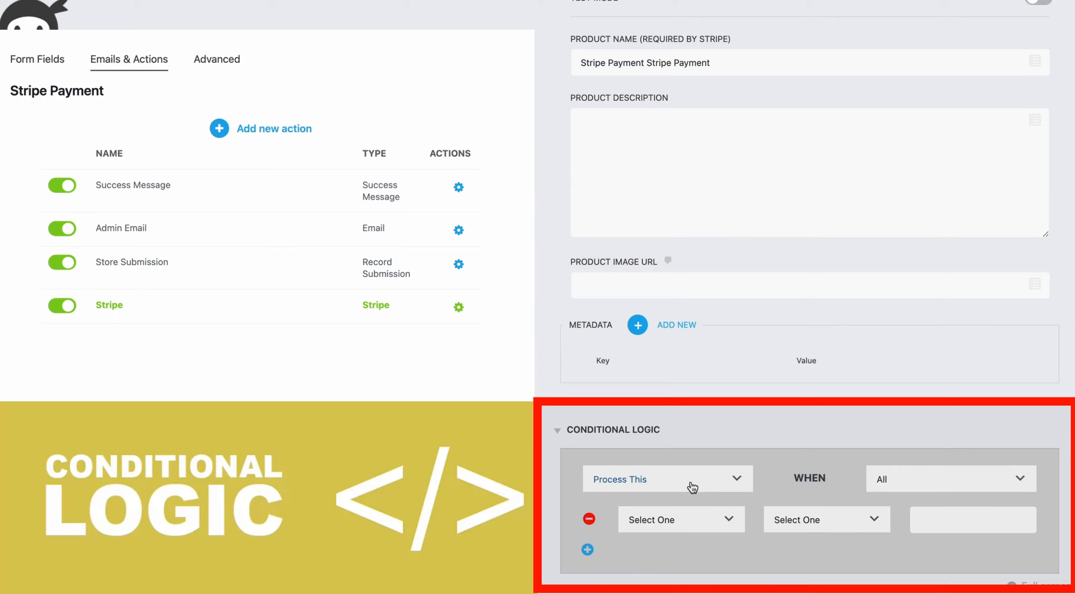
scroll(729, 440, "up", 10)
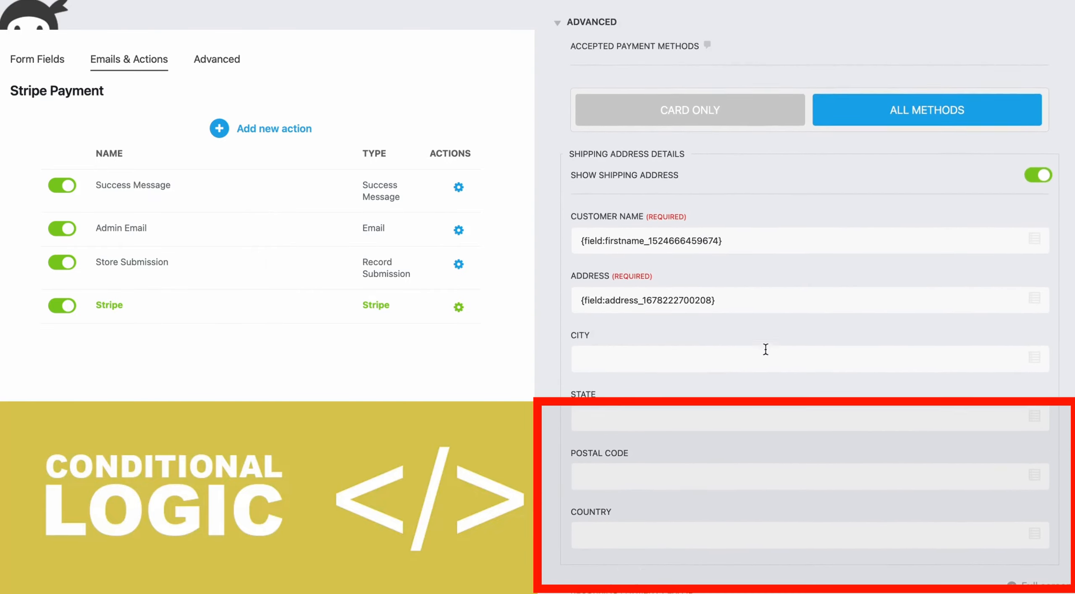
left_click(540, 316)
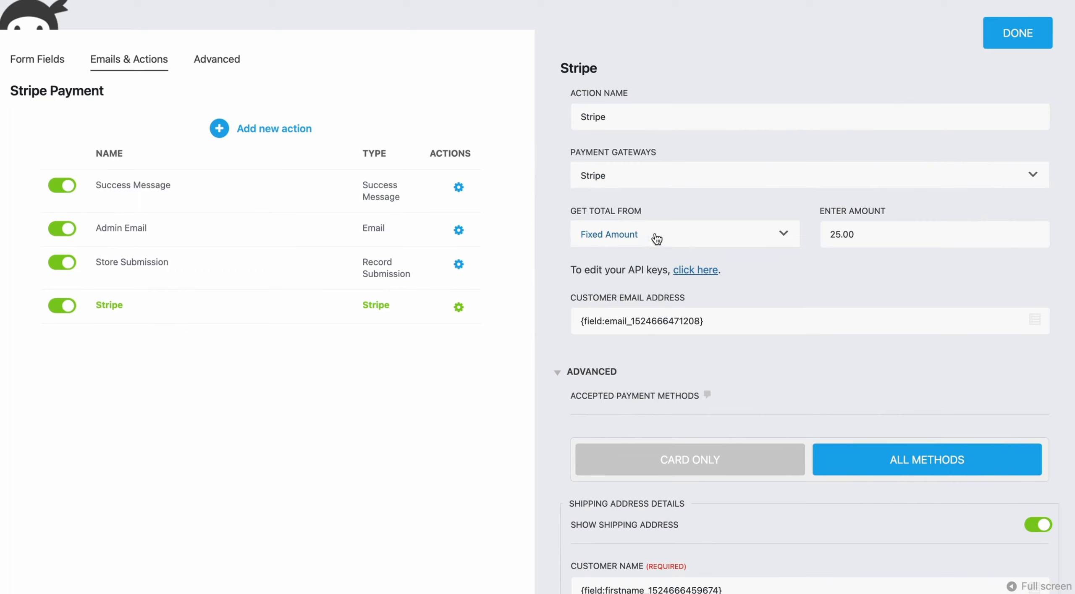
Step: Change the Stripe total source from Fixed Amount to Calculation and return to the form fields
left_click(699, 237)
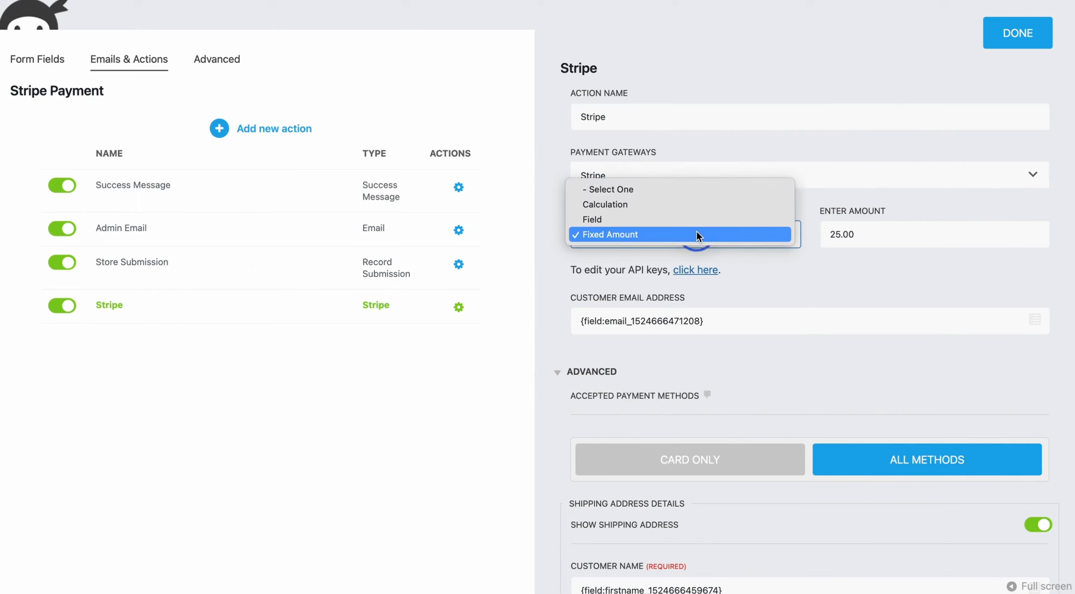
left_click(873, 225)
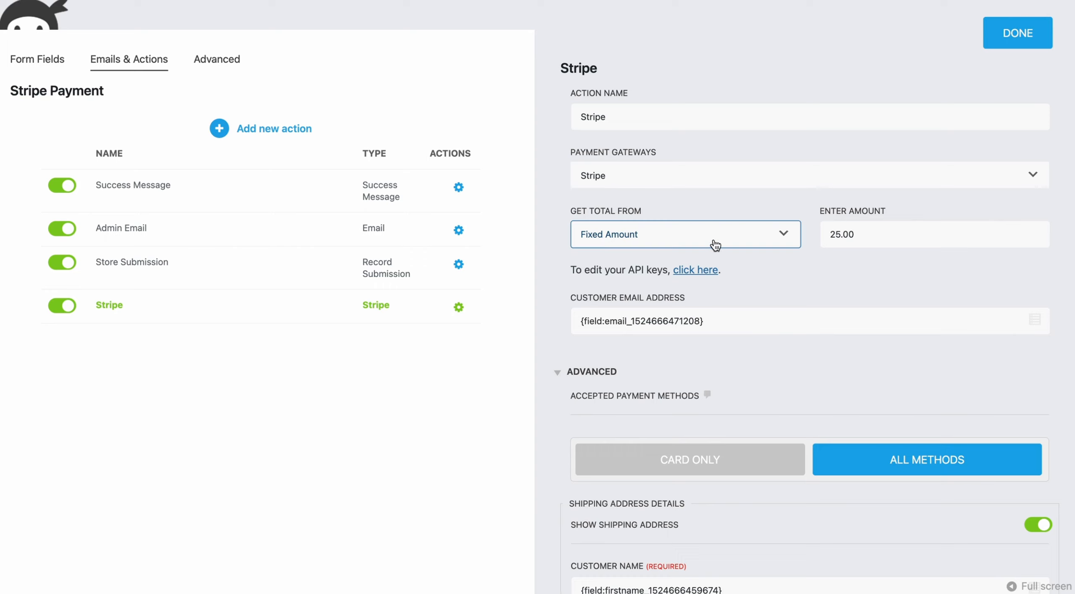
left_click(691, 242)
left_click(655, 214)
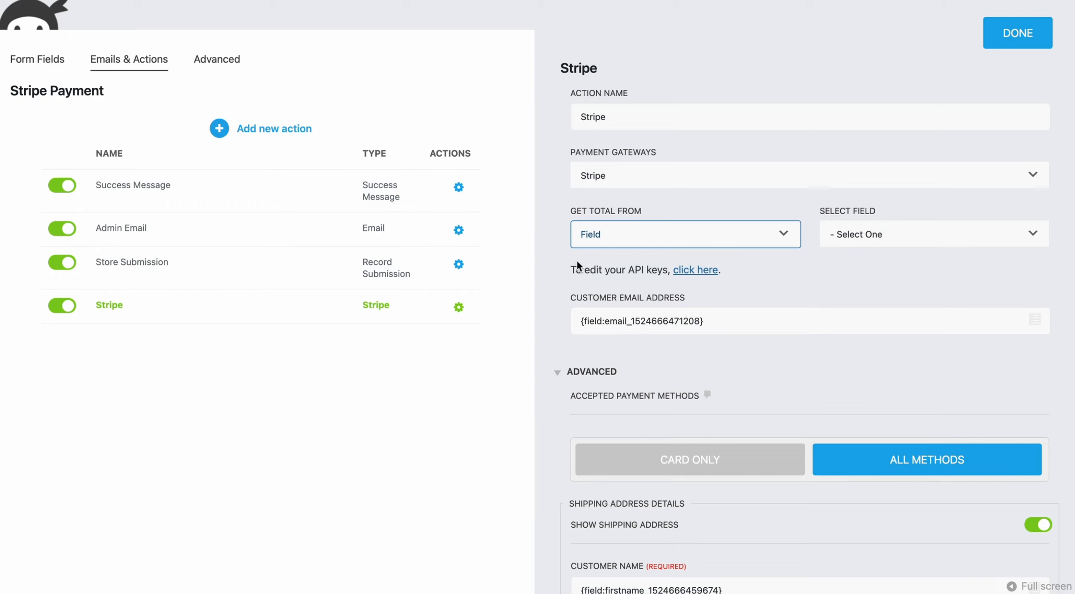
left_click(684, 233)
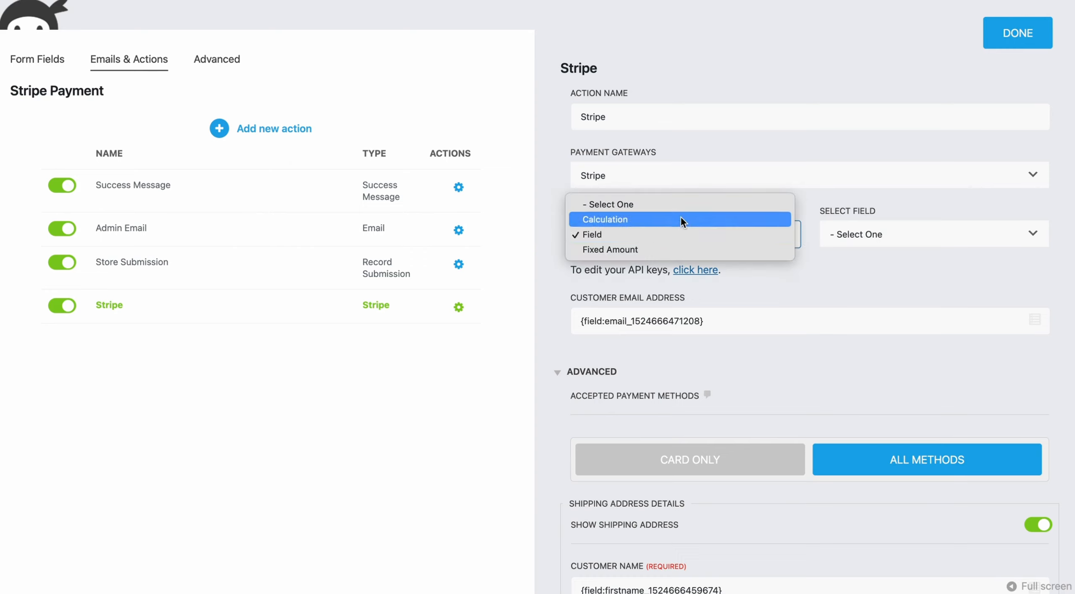
left_click(681, 219)
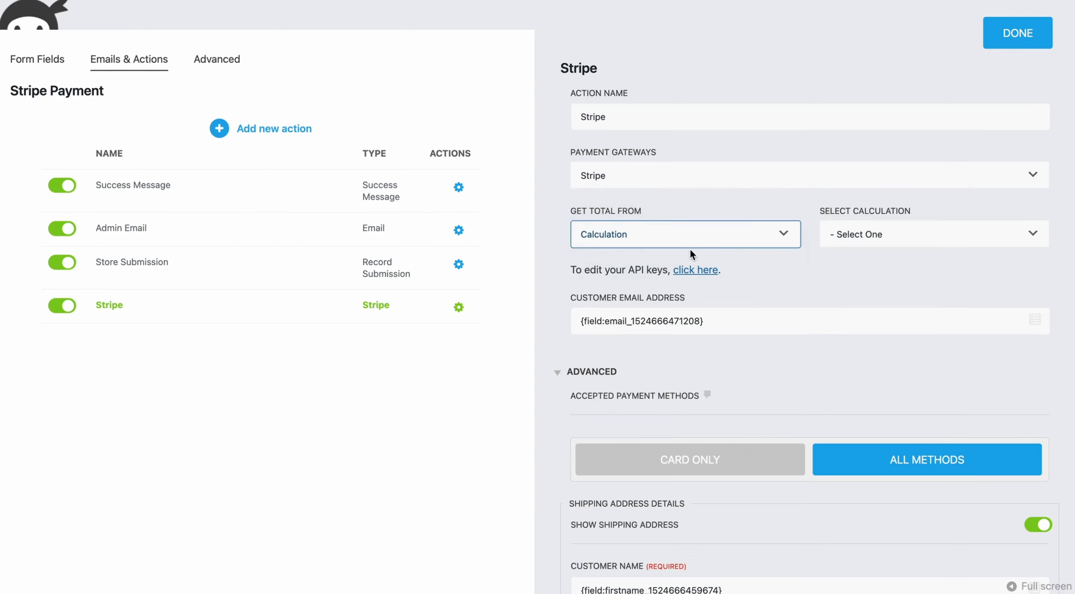
left_click(1064, 289)
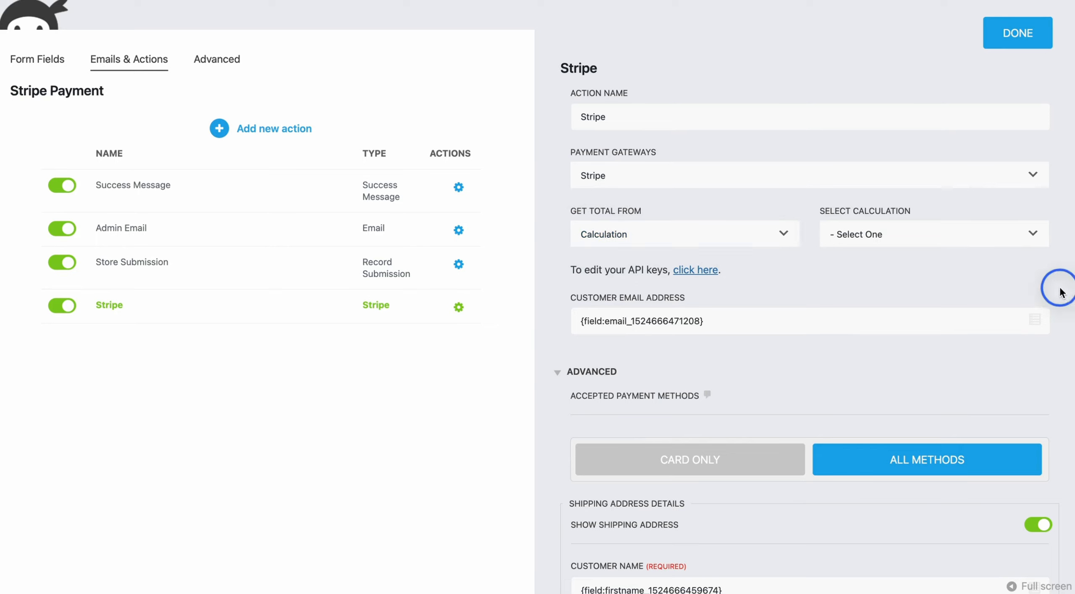
left_click(30, 61)
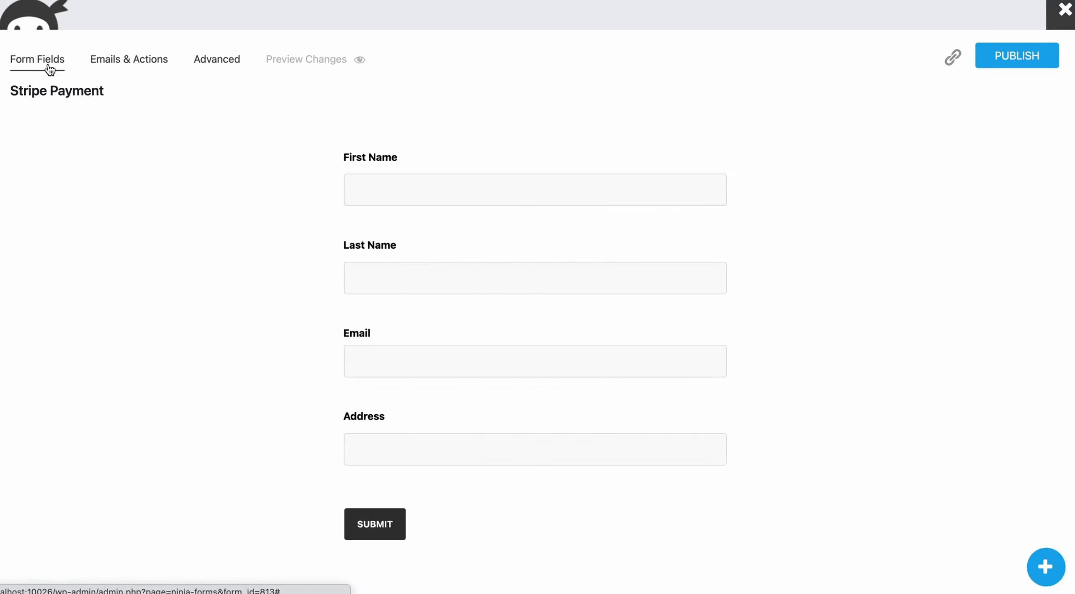
Step: Add a Number field above Submit labelled 'How many items do you want.'
left_click(1046, 566)
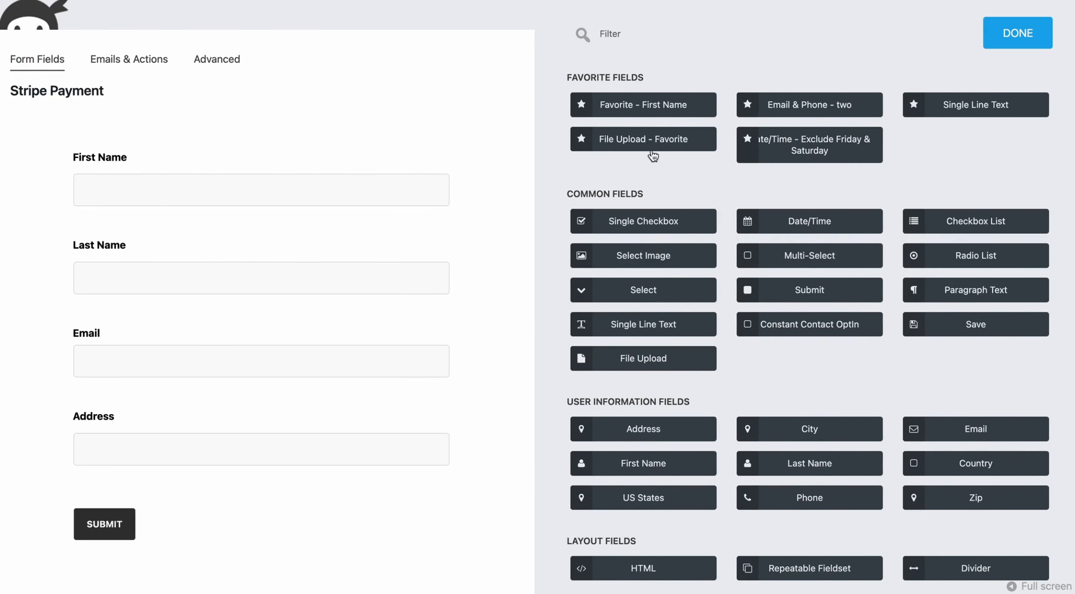
type("Number")
left_click_drag(630, 101, 125, 515)
left_click(117, 540)
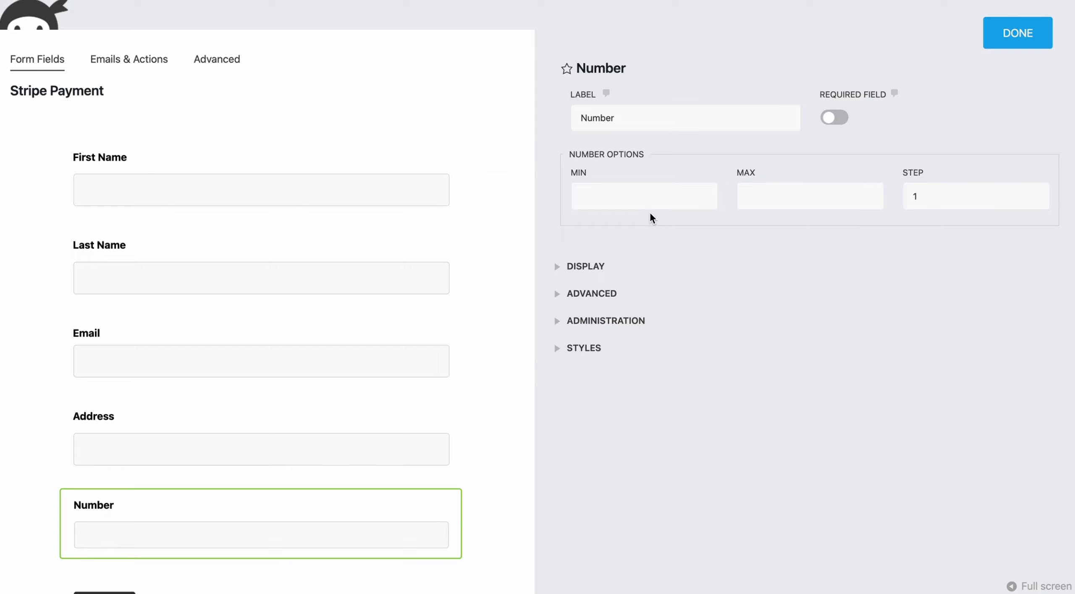
left_click_drag(636, 118, 559, 125)
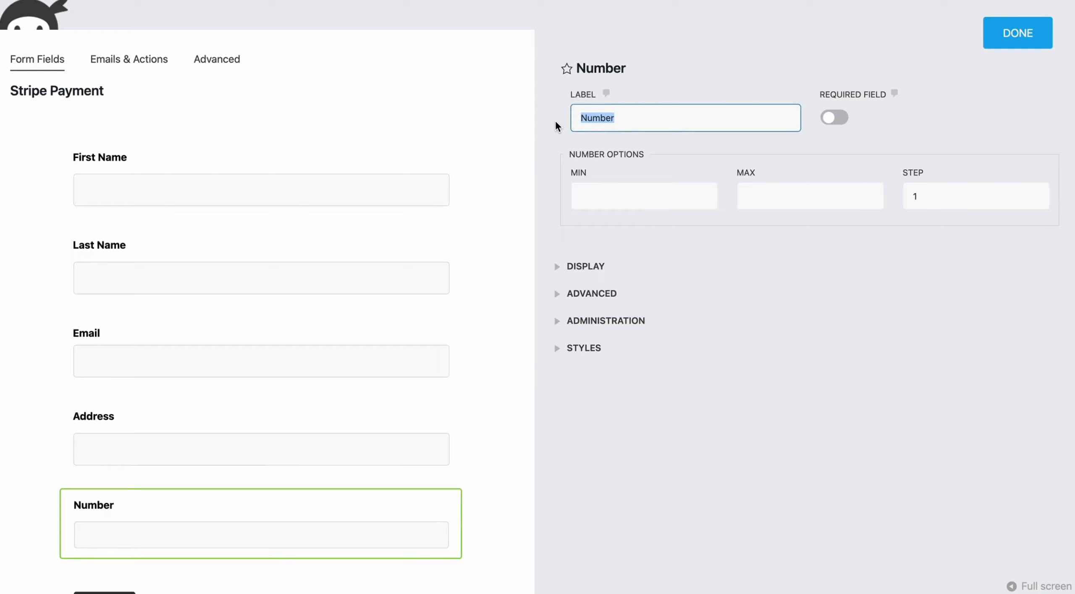
type("How many items do you want.")
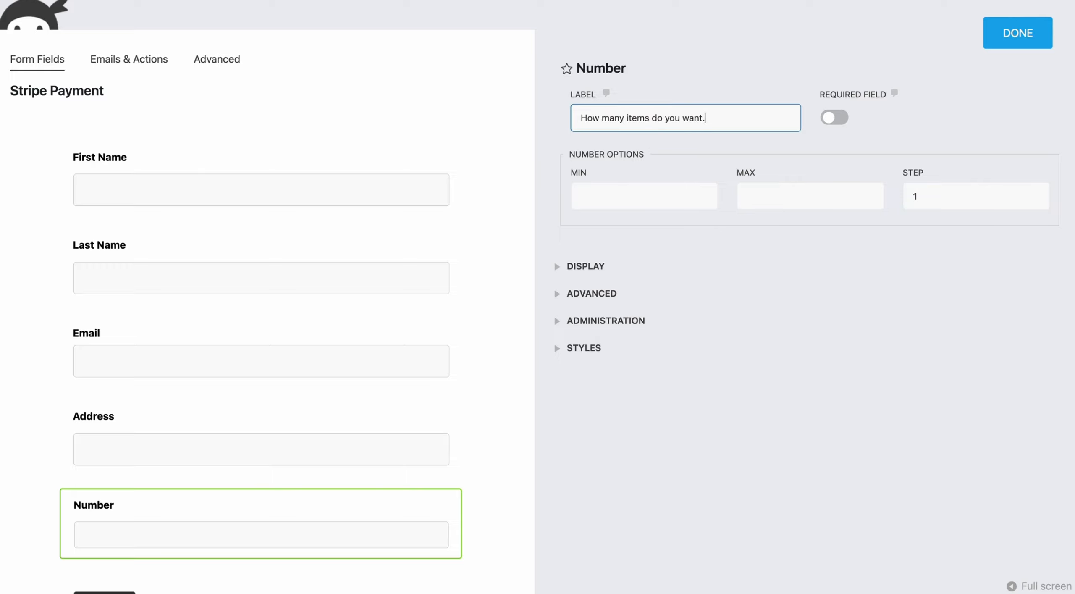
left_click(1036, 42)
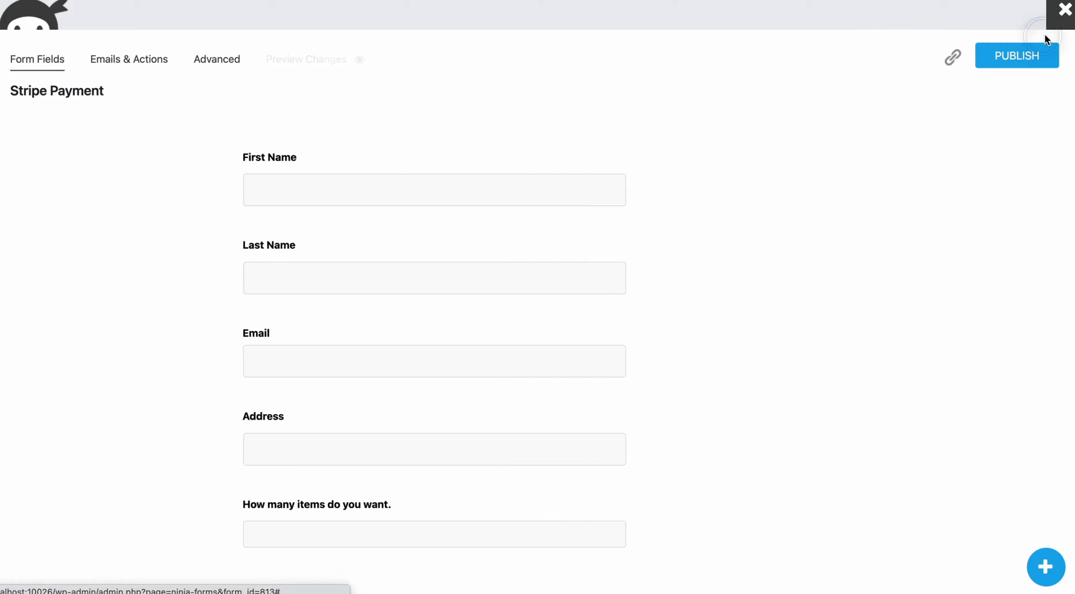
Step: Add a calculation named Total whose equation is the item-quantity field * 5
left_click(204, 61)
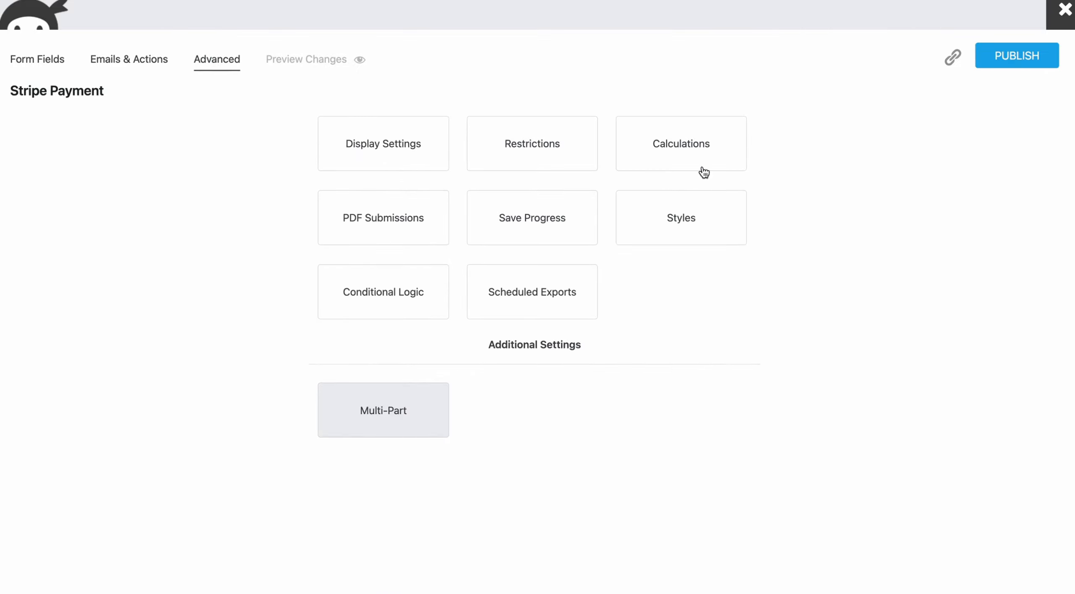
left_click(684, 152)
left_click(592, 74)
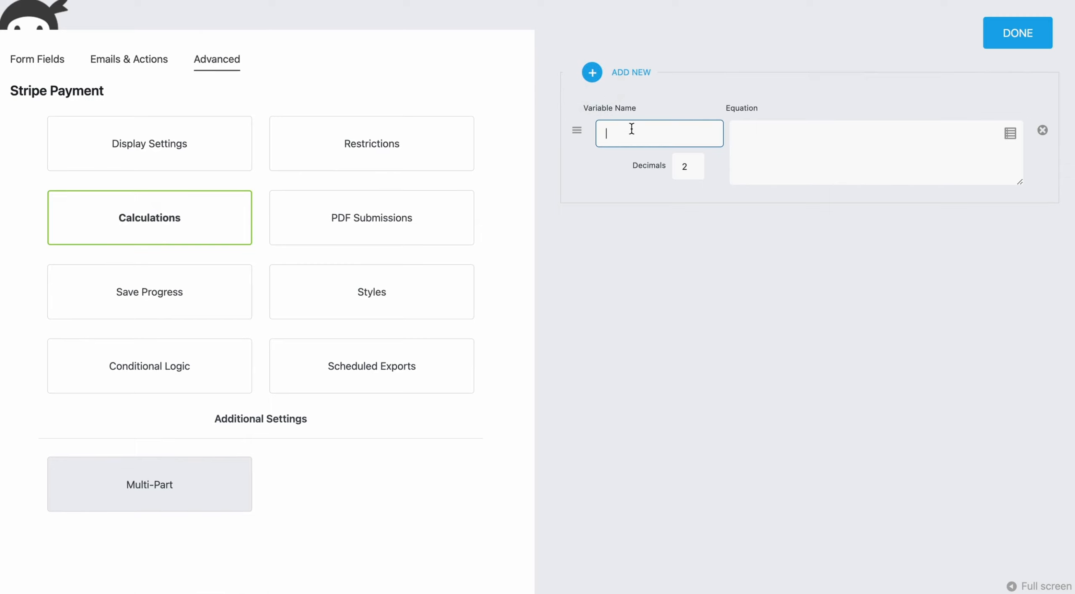
type("Total")
left_click(851, 140)
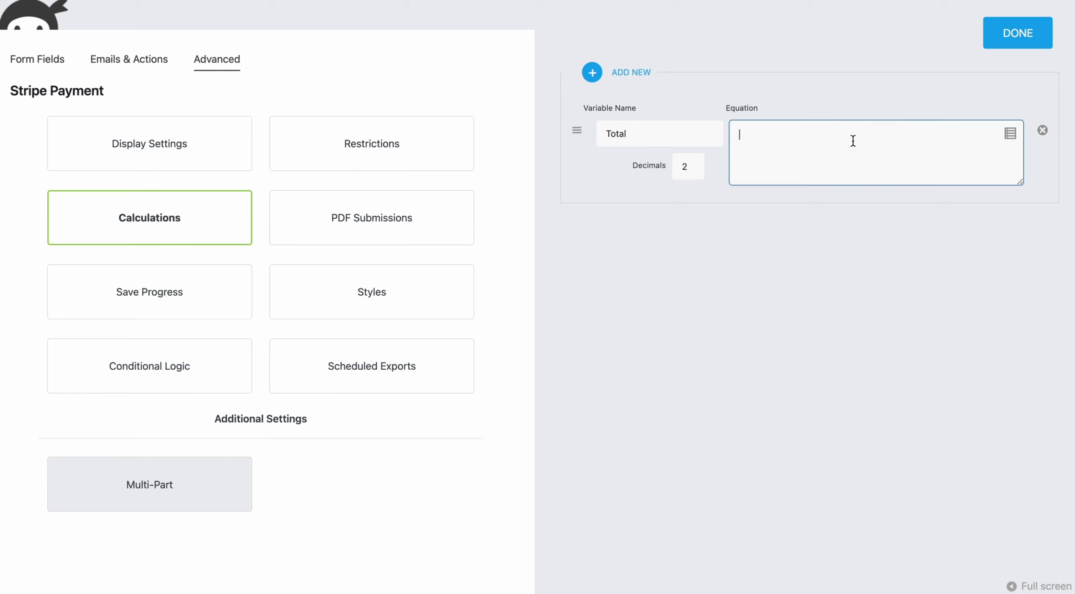
left_click(1011, 133)
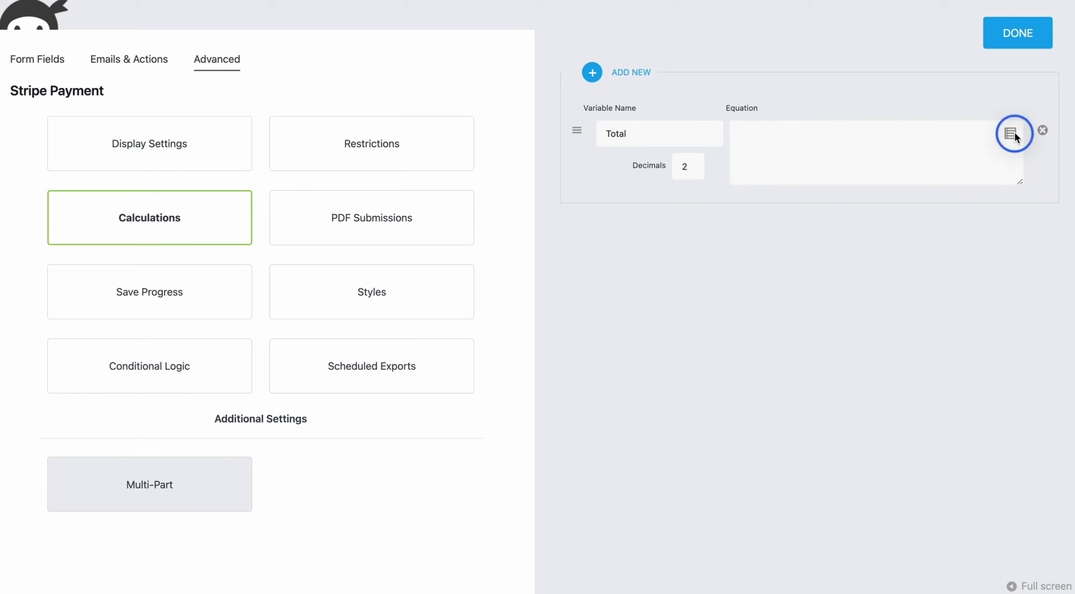
left_click(755, 318)
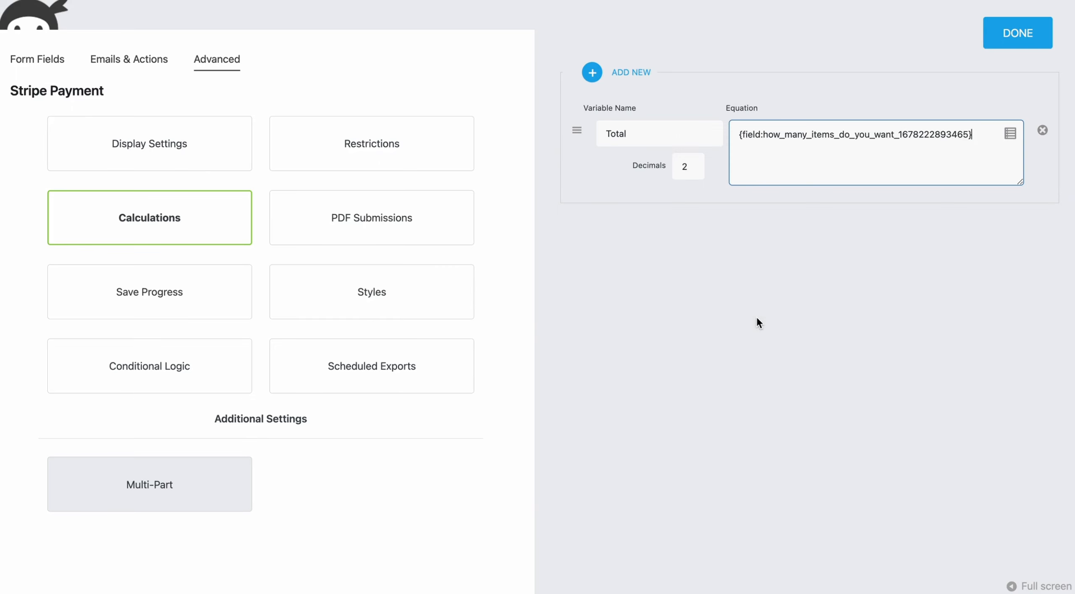
type("* 5")
left_click(1036, 33)
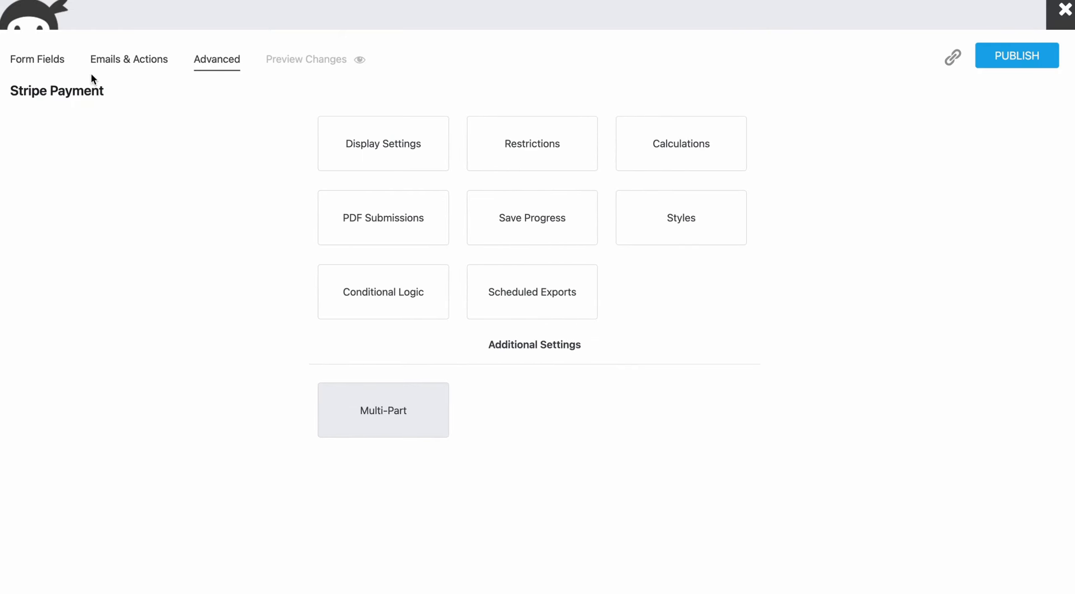
Step: Set the Stripe action's payment amount to the Total calculation and publish the form
left_click(115, 63)
left_click(393, 303)
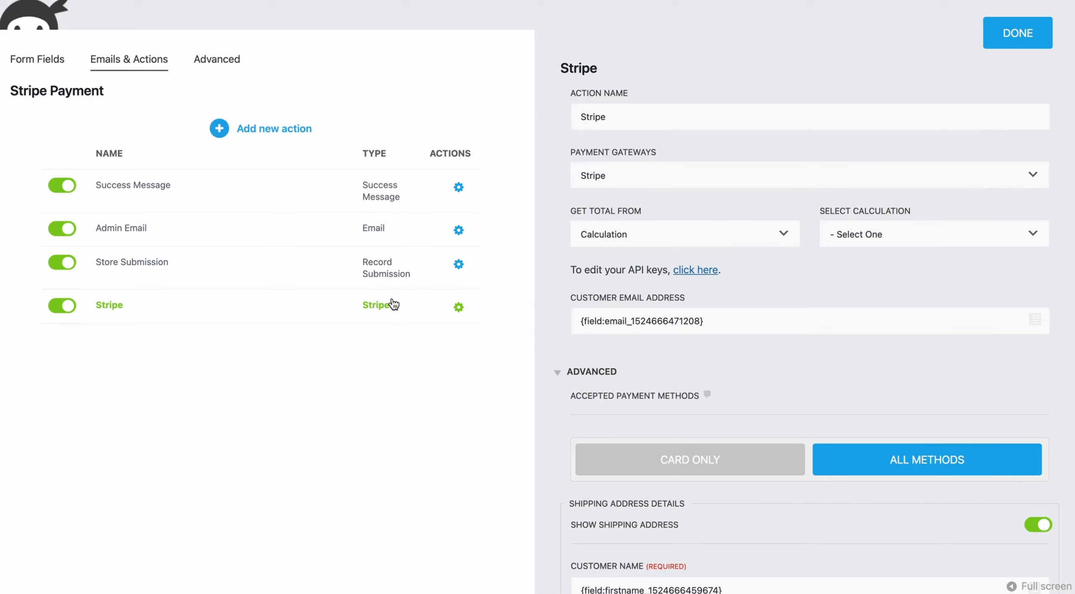
left_click(863, 234)
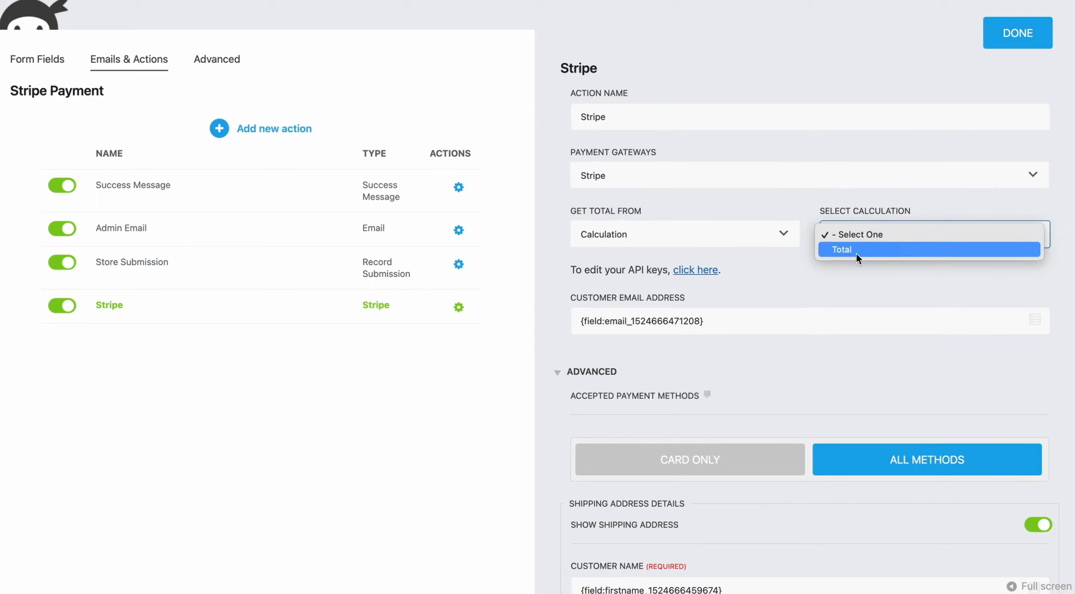
left_click(840, 252)
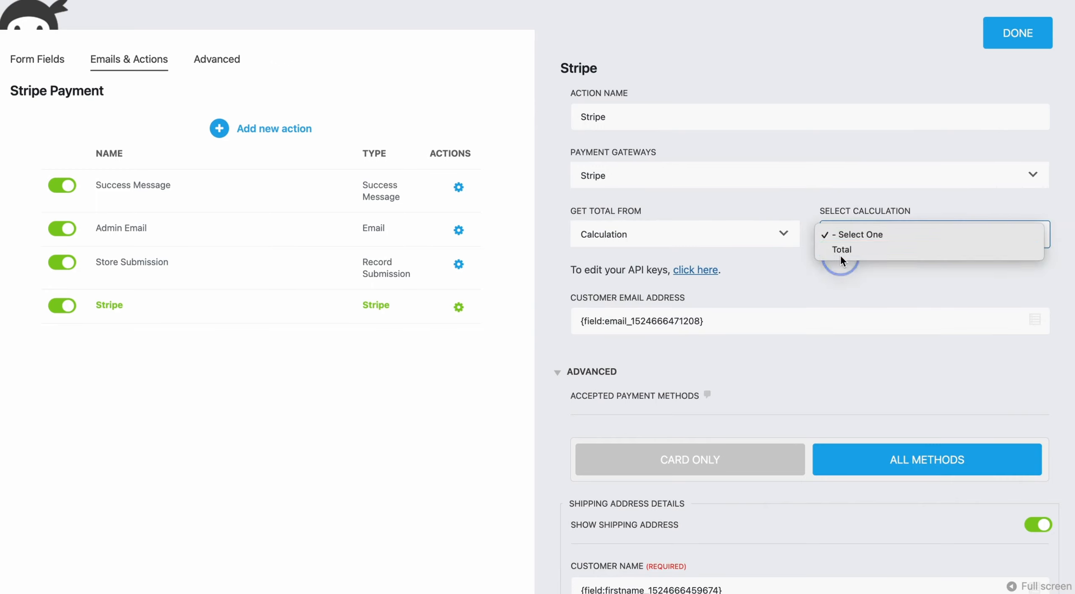
left_click(1036, 39)
left_click(1017, 63)
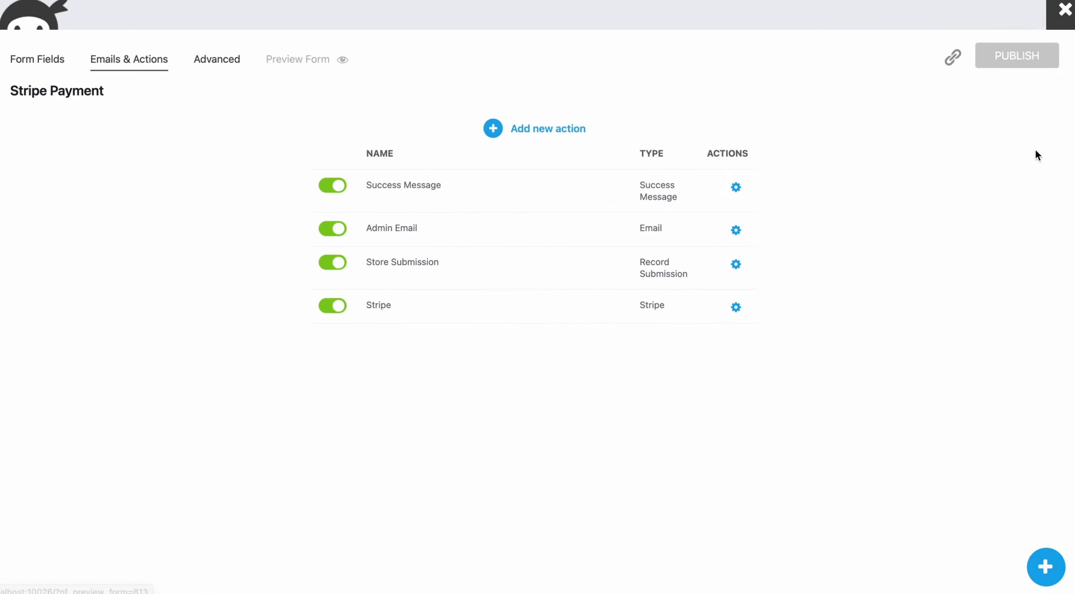
Step: On the live Stripe Payment form page, enter a test first and last name
left_click(1065, 294)
scroll(734, 247, "up", 3)
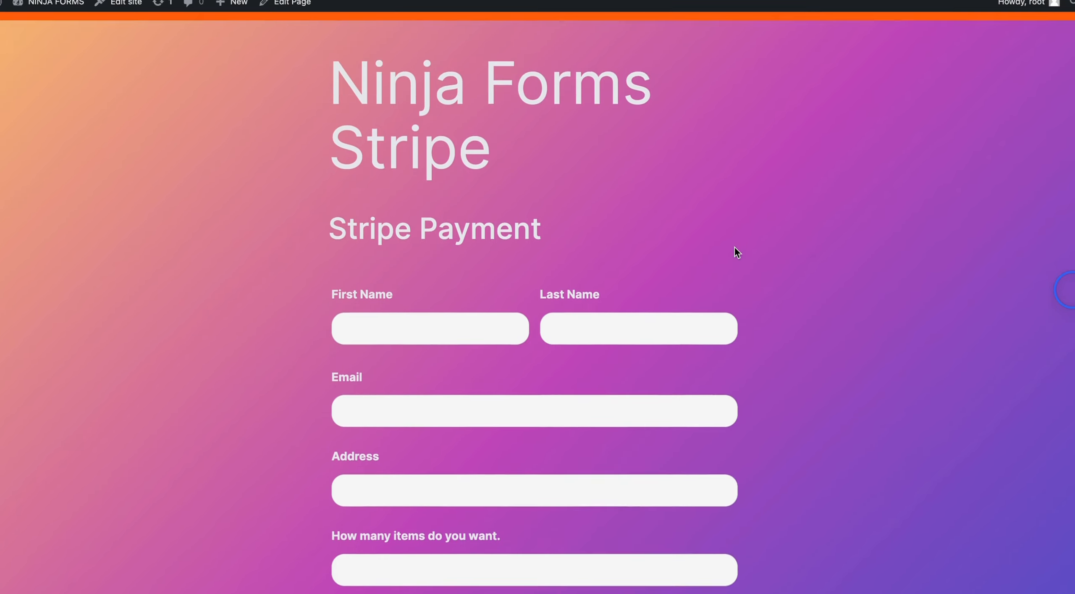
scroll(734, 247, "down", 3)
scroll(735, 247, "down", 1)
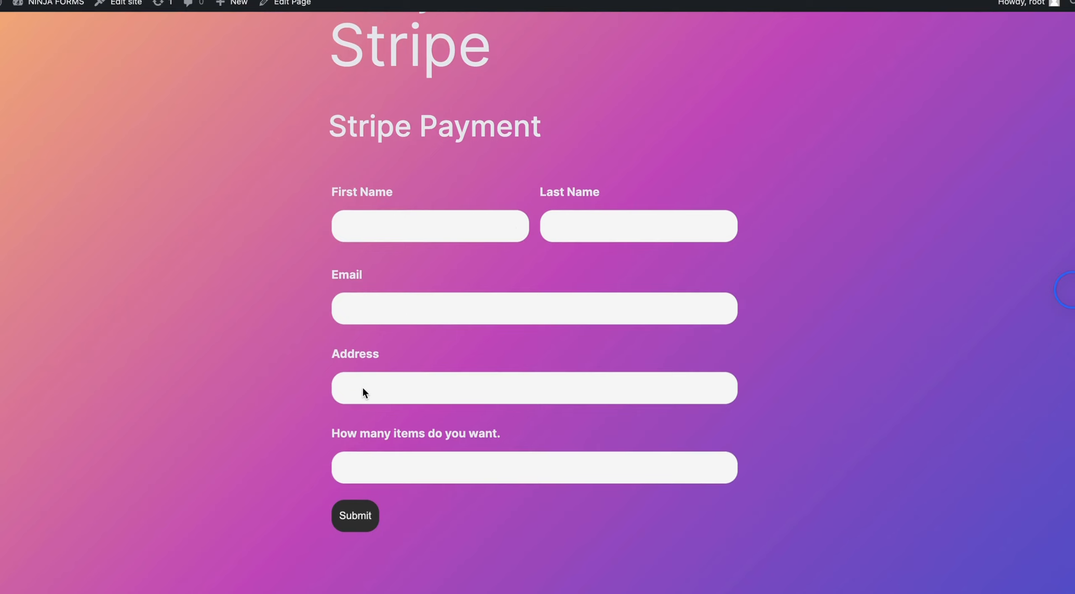
left_click(433, 467)
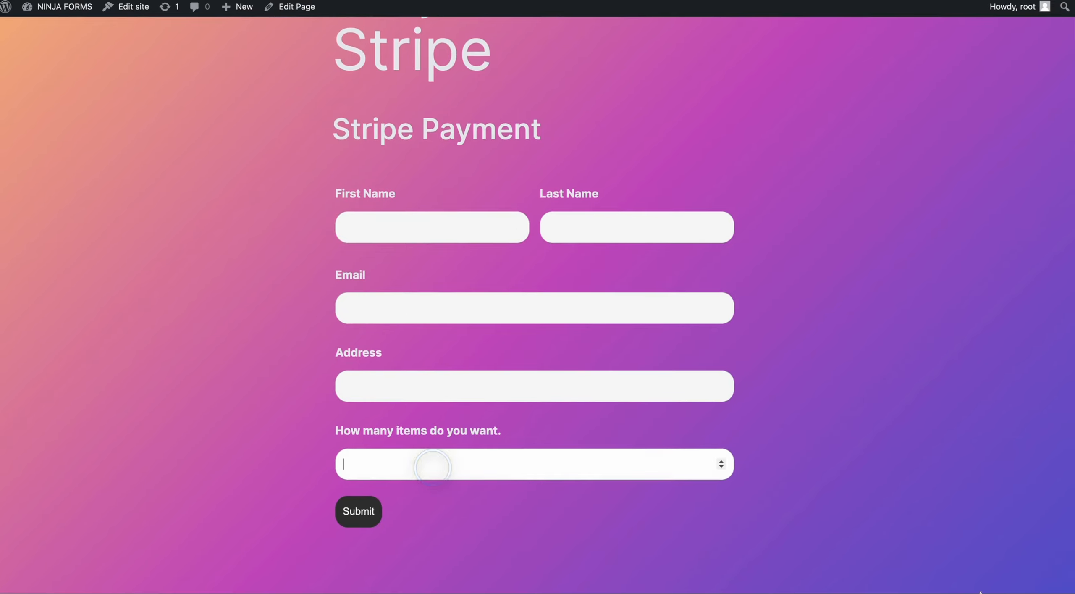
left_click(401, 228)
type("Ninja")
key("Tab")
type("Support")
Step: Fill in a test email, a street address and an item quantity of 10
key("Tab")
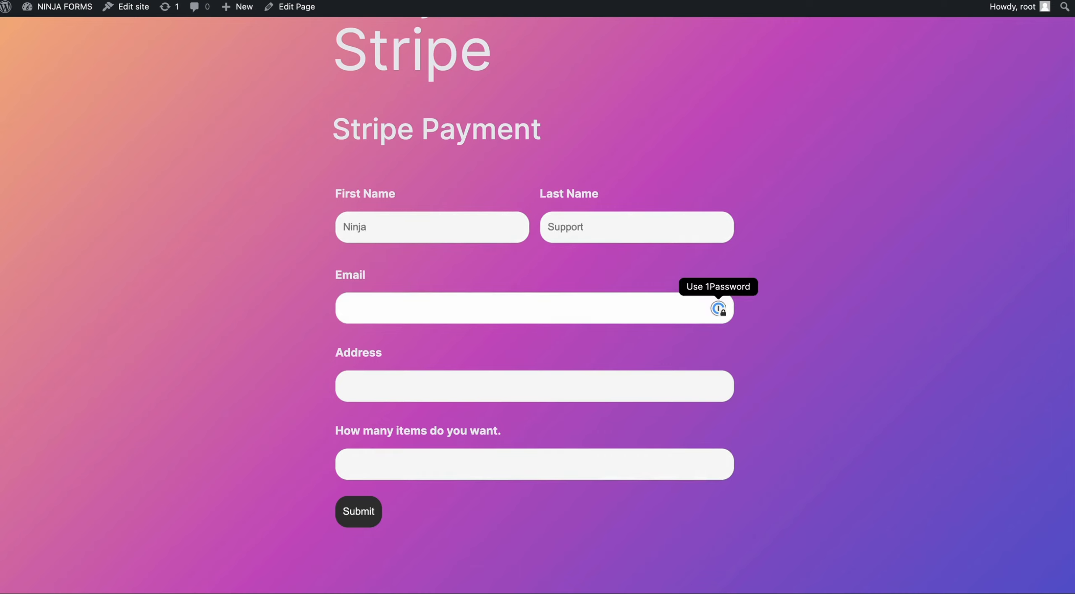
type("test@tst.")
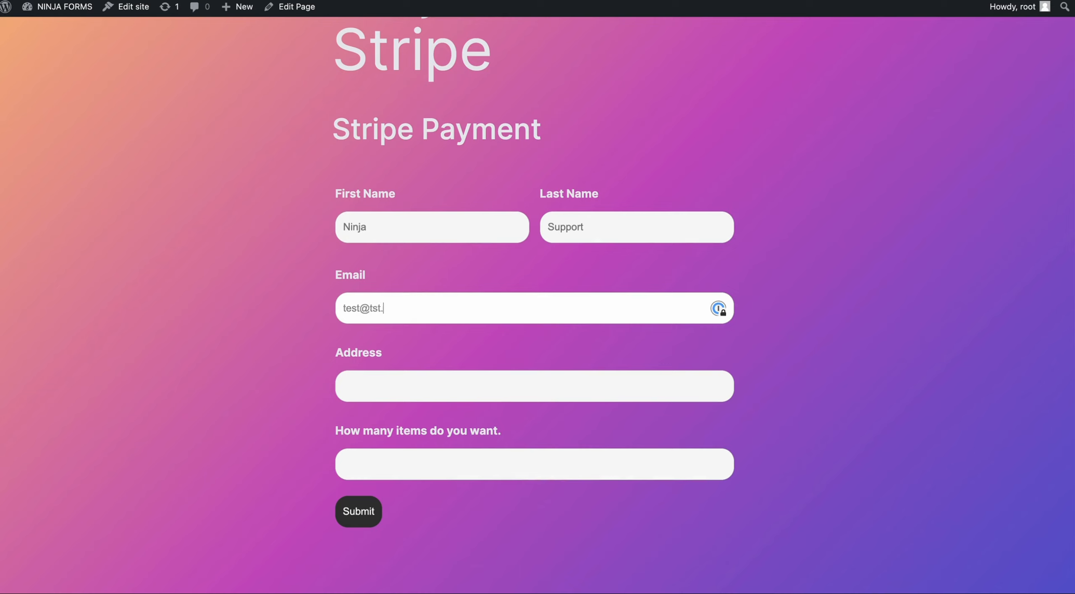
key("BackSpace")
type("est.com")
key("Tab")
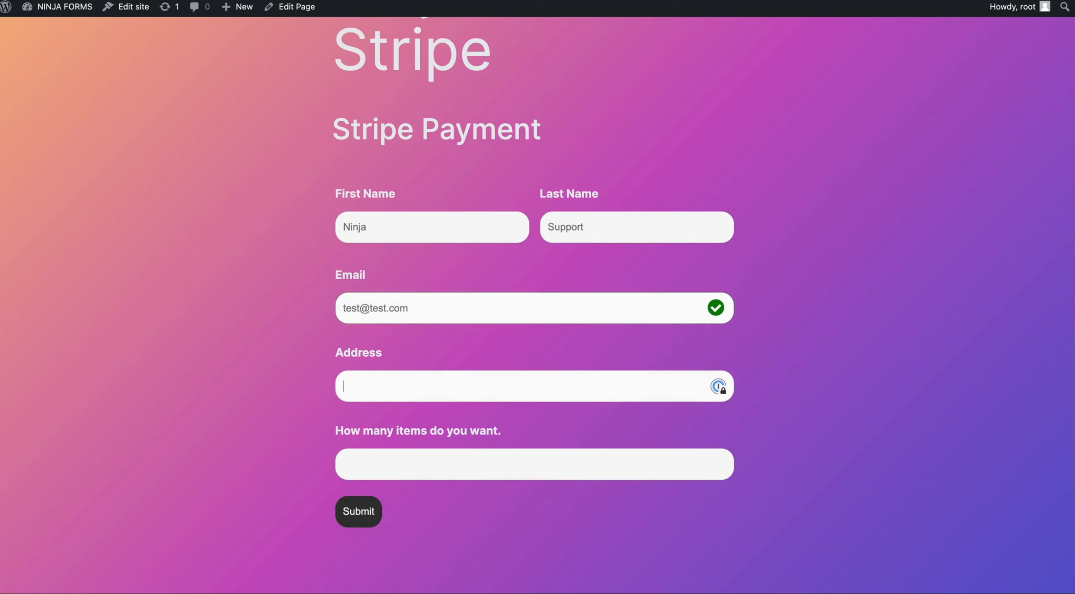
type("12345 sesamee street")
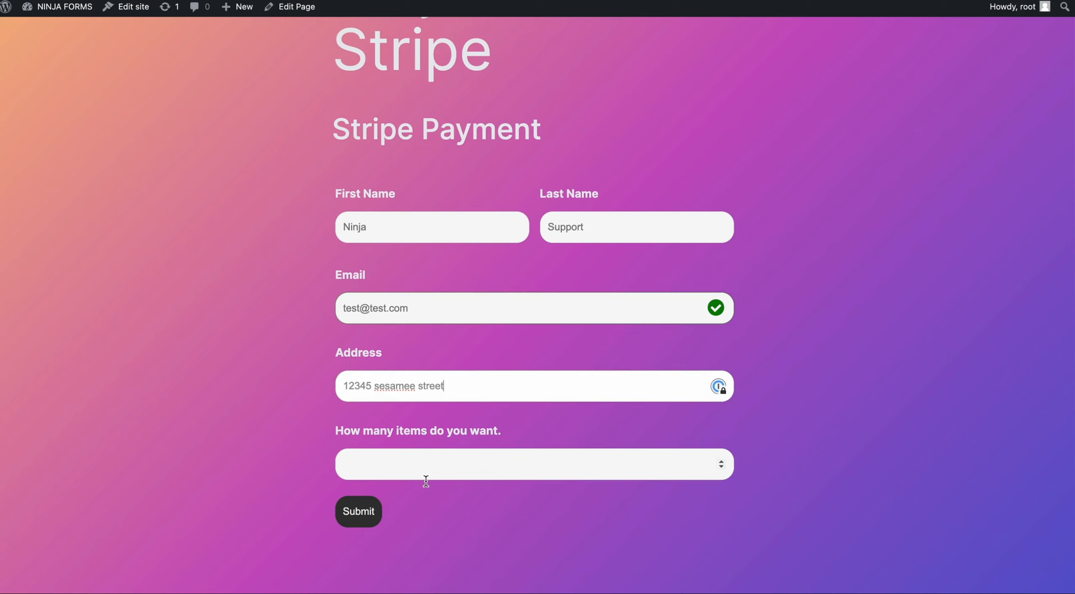
left_click(418, 456)
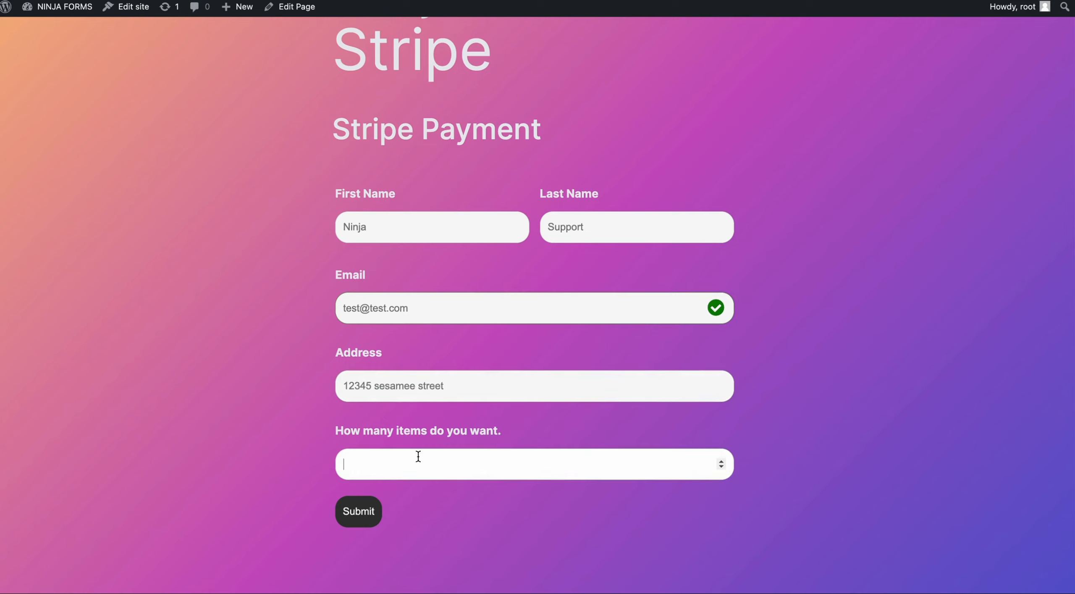
type("10")
Step: Submit the form, which comes back with a No API key provided error
left_click(351, 513)
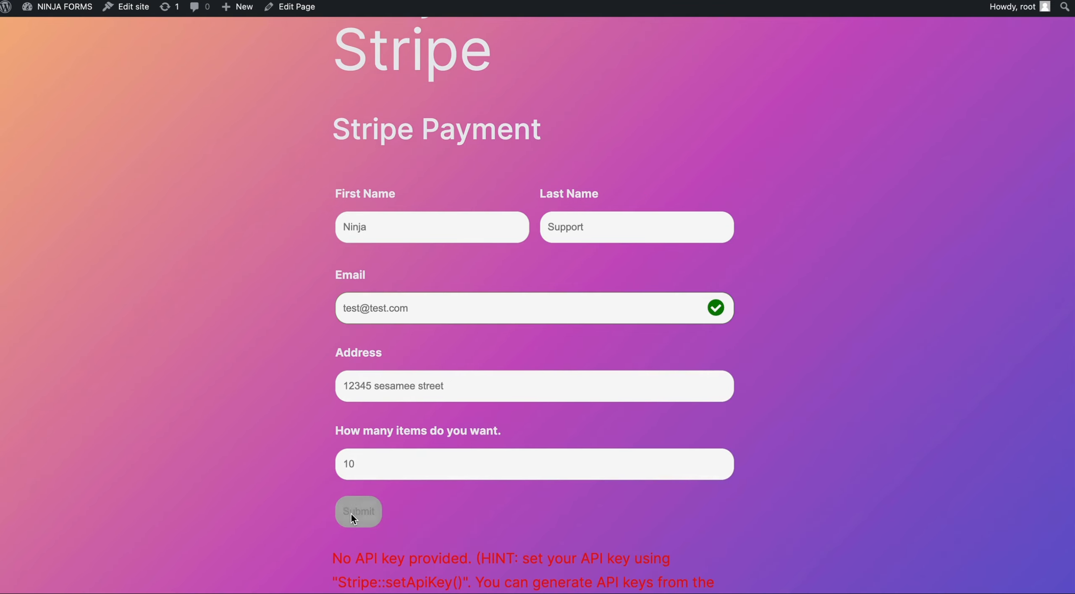
scroll(403, 521, "down", 2)
scroll(674, 433, "down", 4)
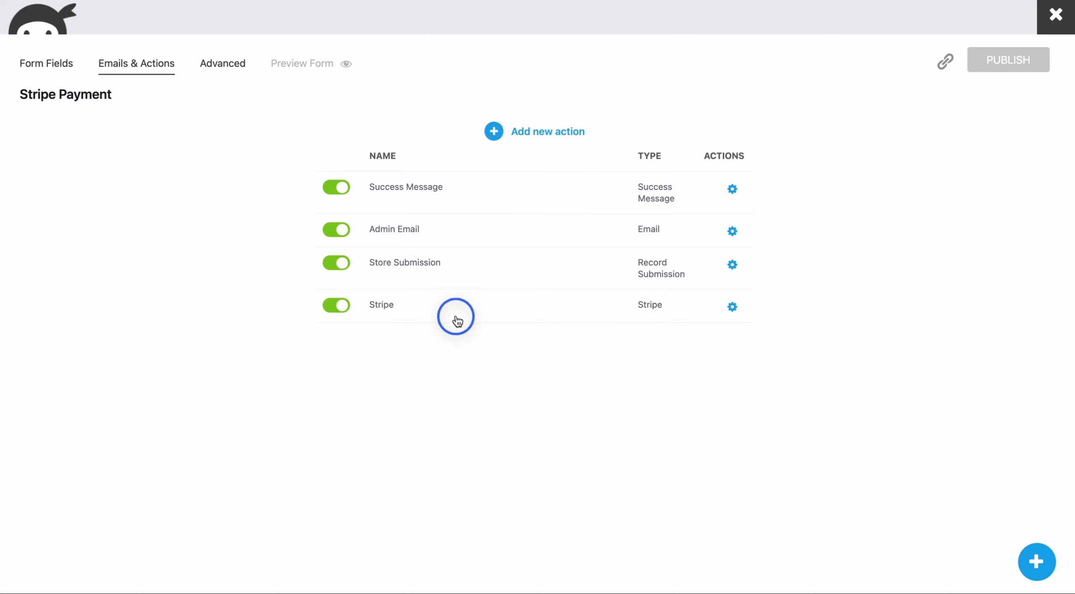
Step: Switch on Test Mode in the Stripe action's settings and publish the form
left_click(457, 321)
scroll(859, 390, "down", 10)
scroll(859, 390, "down", 4)
left_click(1021, 377)
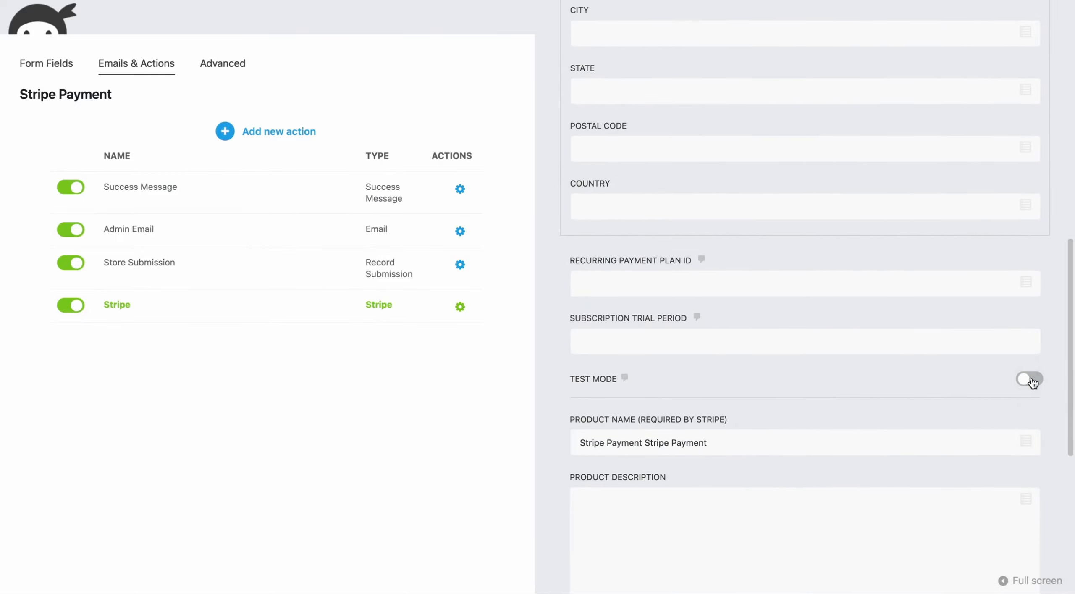
scroll(910, 216, "up", 15)
left_click(1011, 44)
left_click(1010, 60)
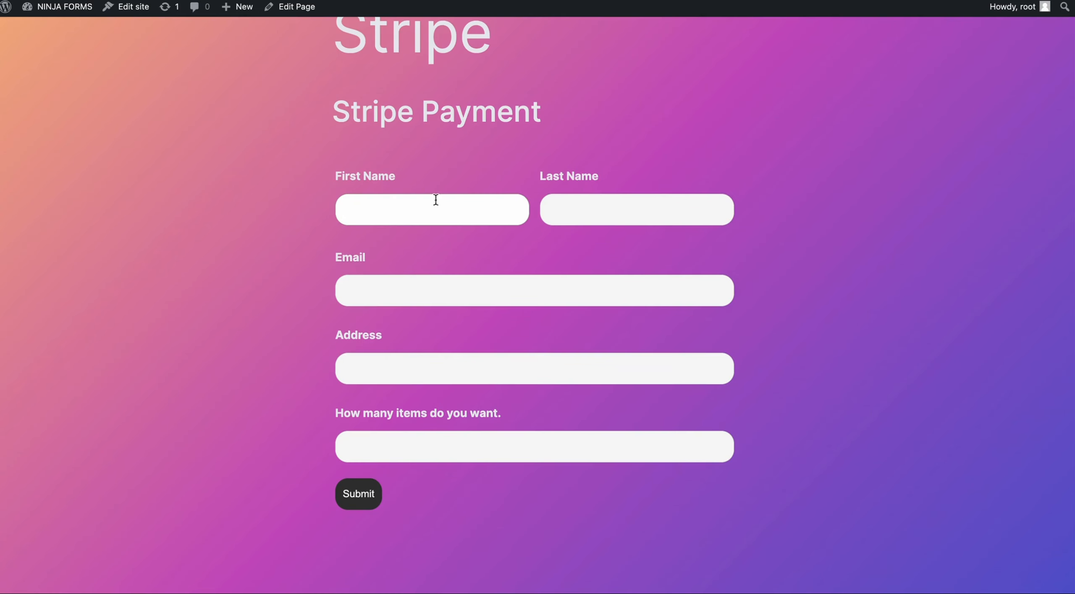
Step: Re-enter the test name, email, street address and quantity 10, then submit to reach checkout
left_click(434, 199)
type("Ninja")
key("Tab")
type("Support")
key("Tab")
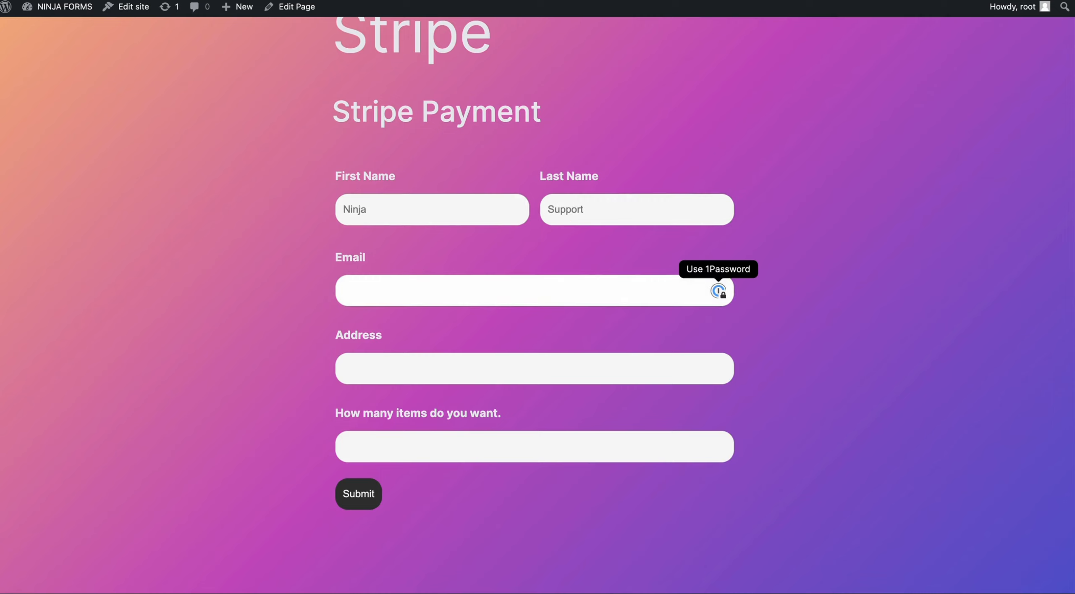
type("test@test.com")
key("Tab")
type("12345 S")
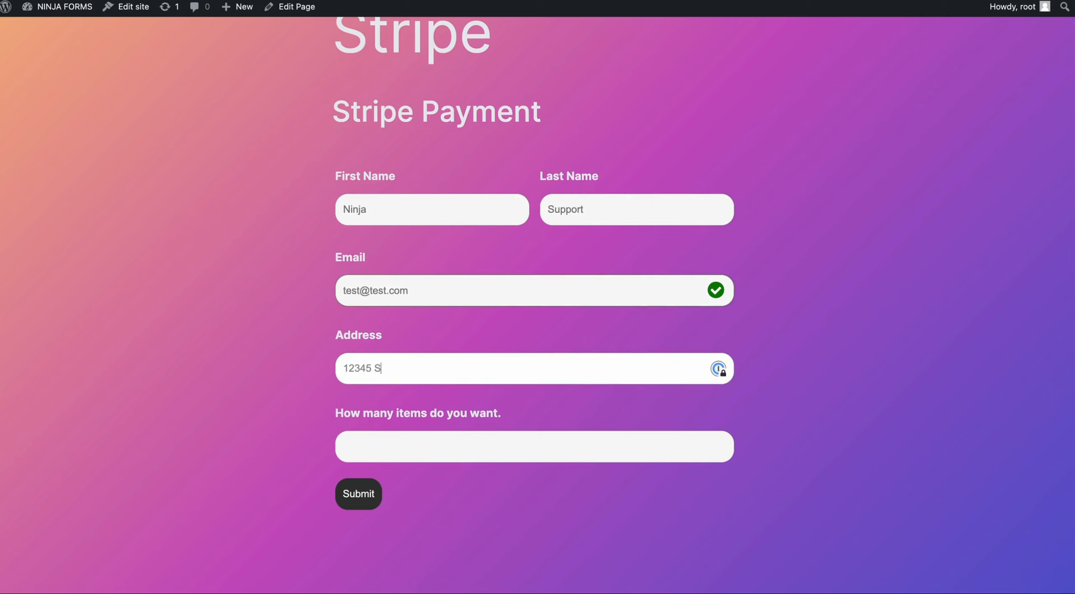
type(". State Street")
key("Tab")
type("10")
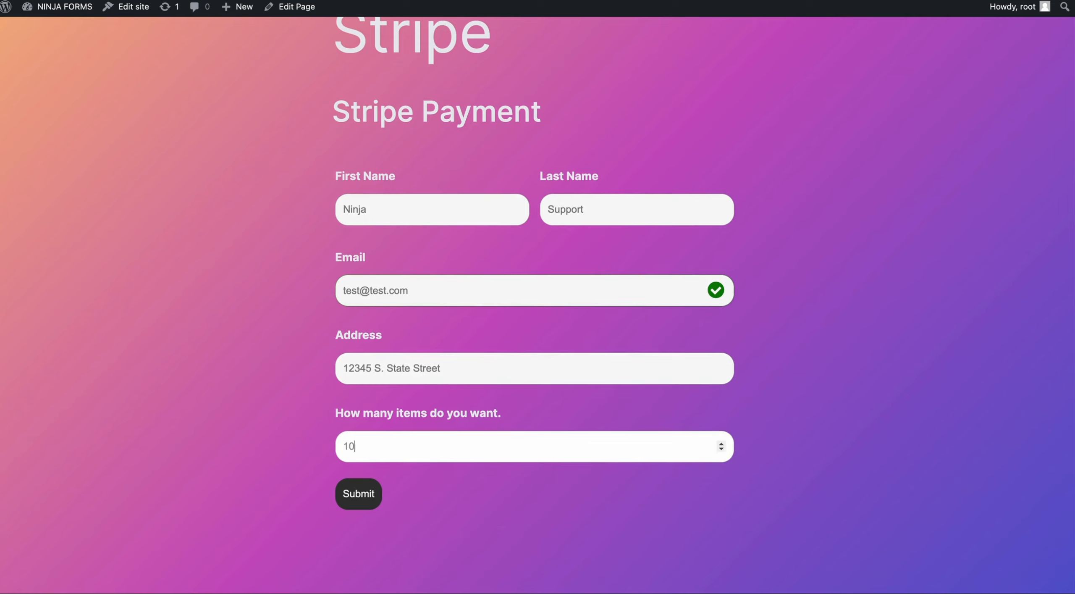
left_click(363, 504)
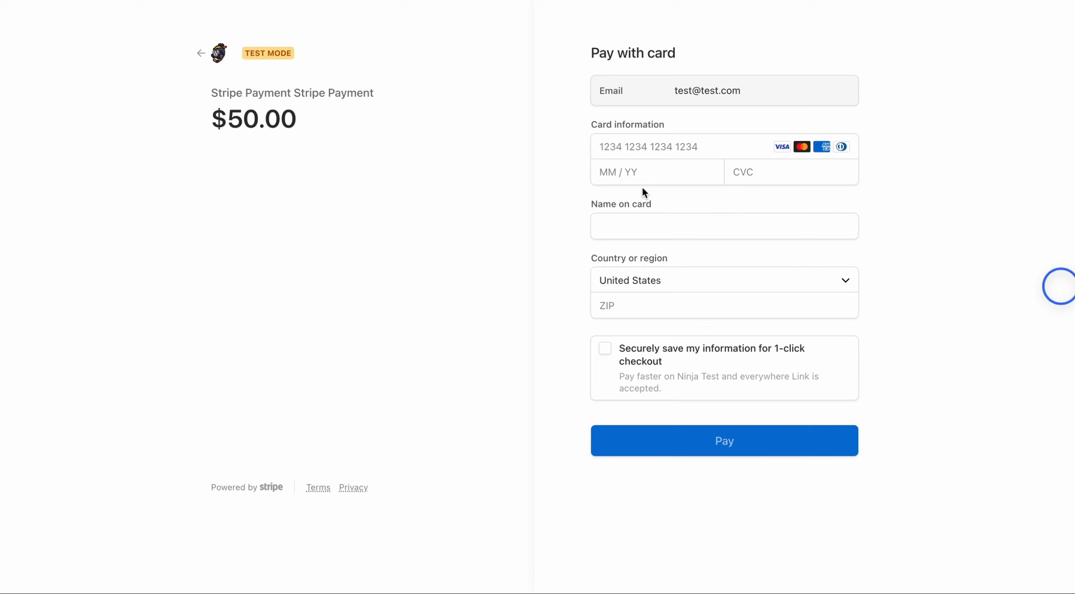
Step: Enter card expiry, CVC, cardholder name, ZIP and the Stripe test card number, then pay $50.00
left_click(608, 173)
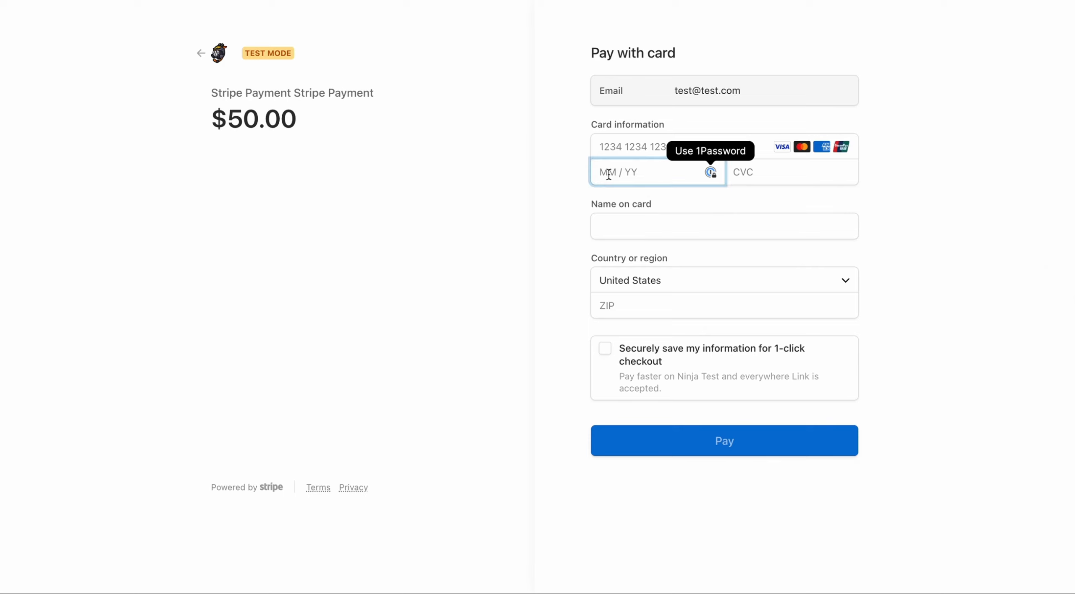
type("0728")
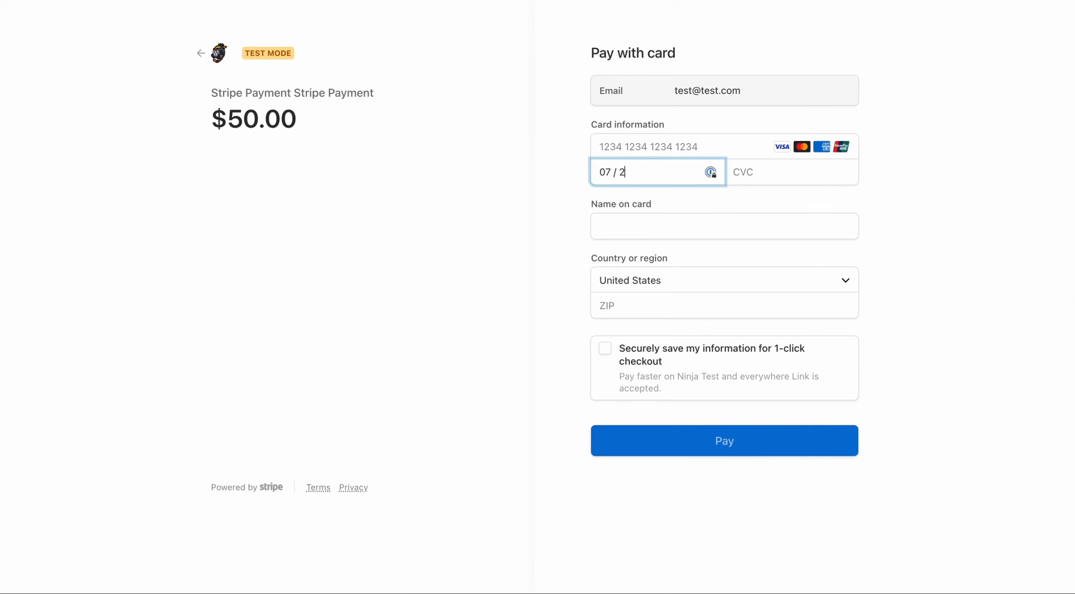
type("123")
key("Tab")
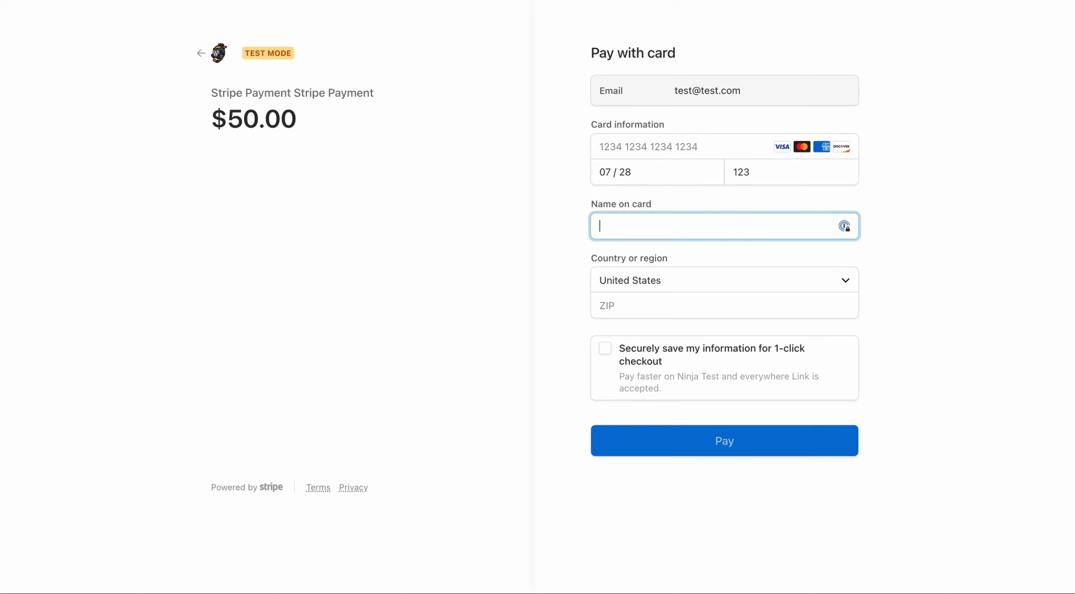
type("Ninja Support")
key("Tab")
key("Tab")
type("84047")
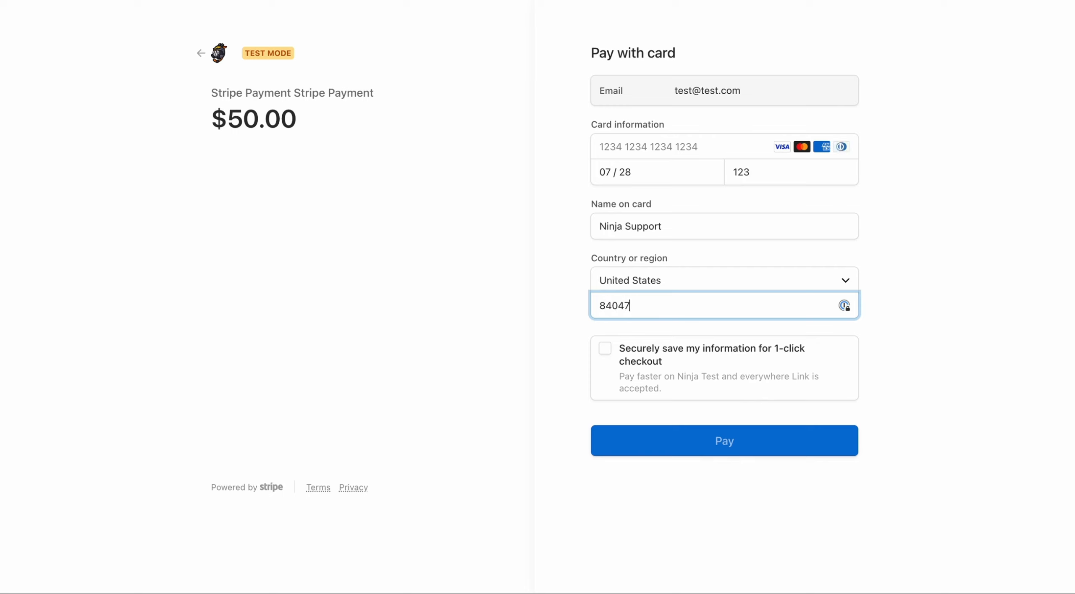
left_click(667, 449)
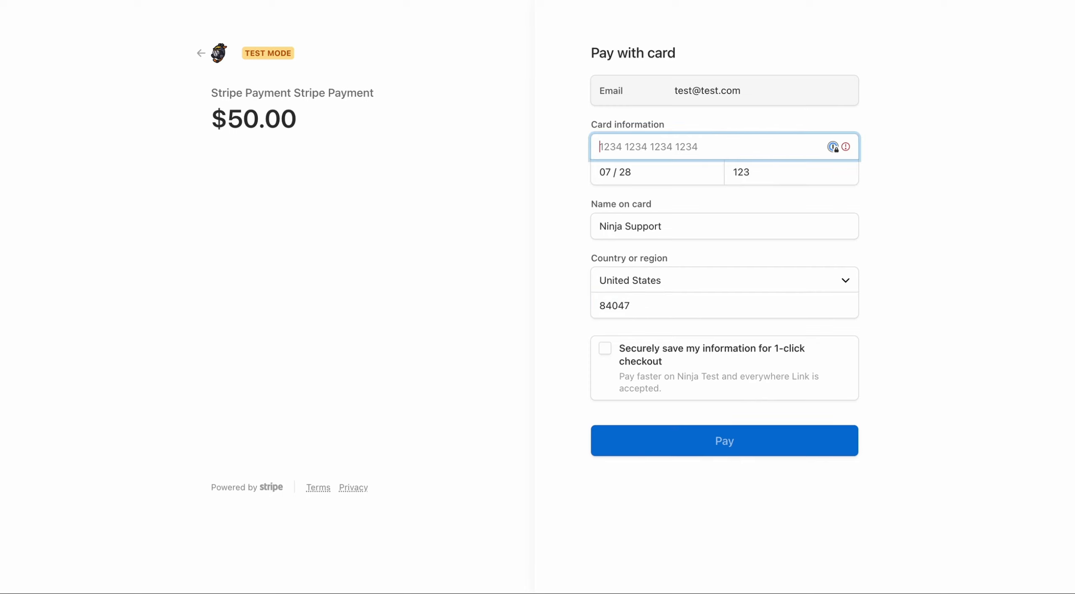
left_click(638, 150)
key("super+v")
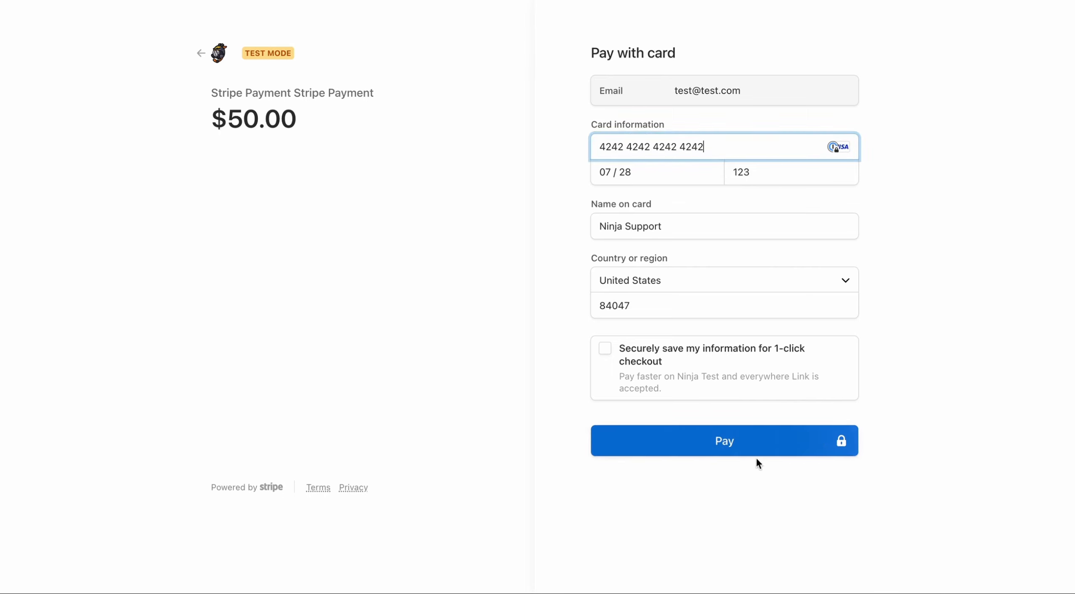
left_click(760, 446)
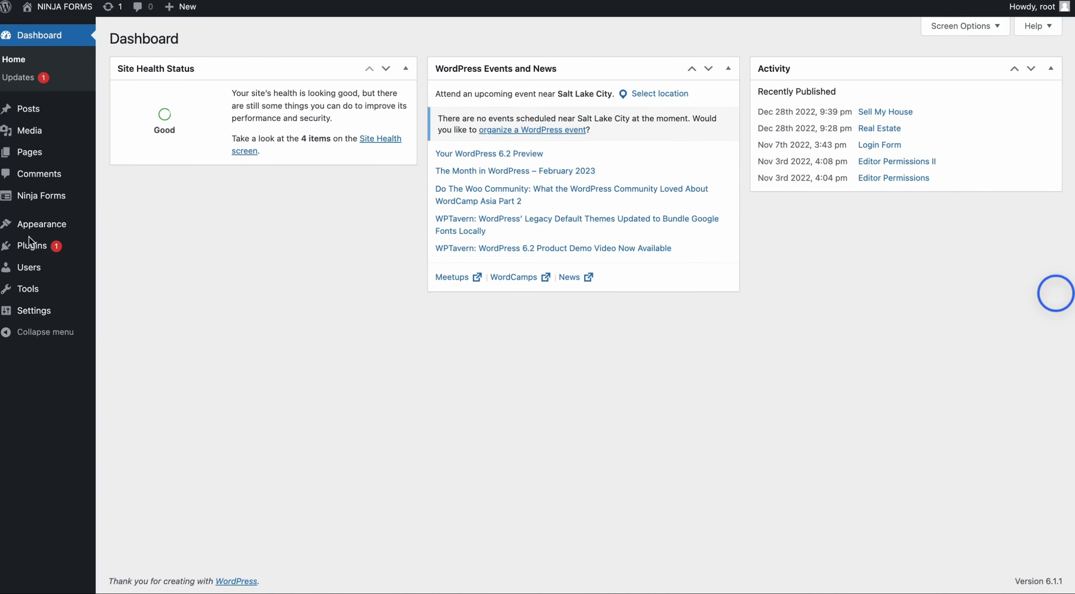
Step: Open Ninja Forms Submissions and filter the list to Stripe Payment (ID: 813)
mouse_move(54, 196)
left_click(127, 241)
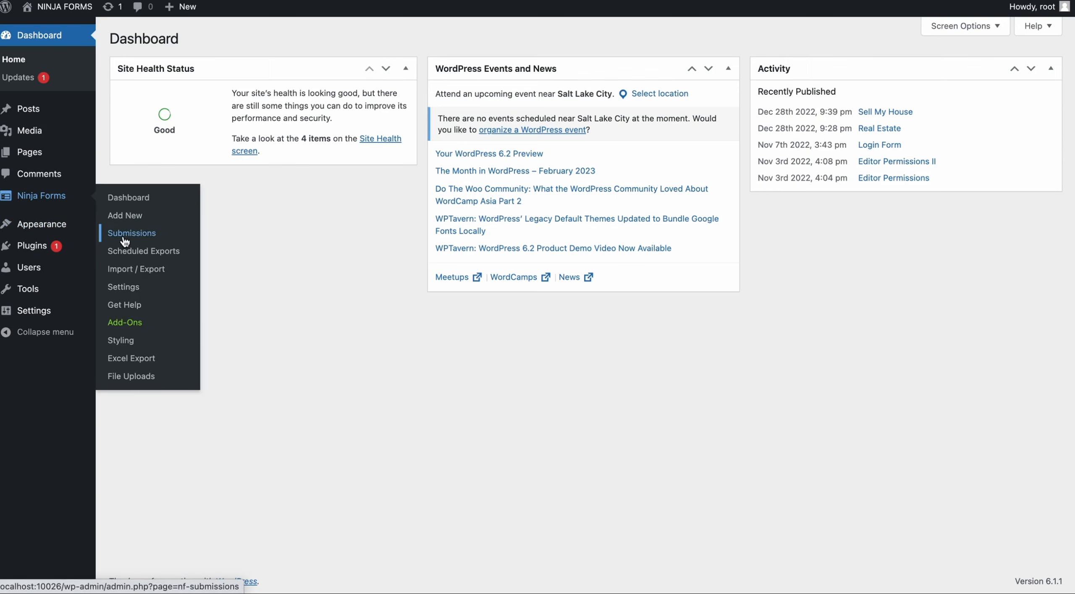
left_click(260, 79)
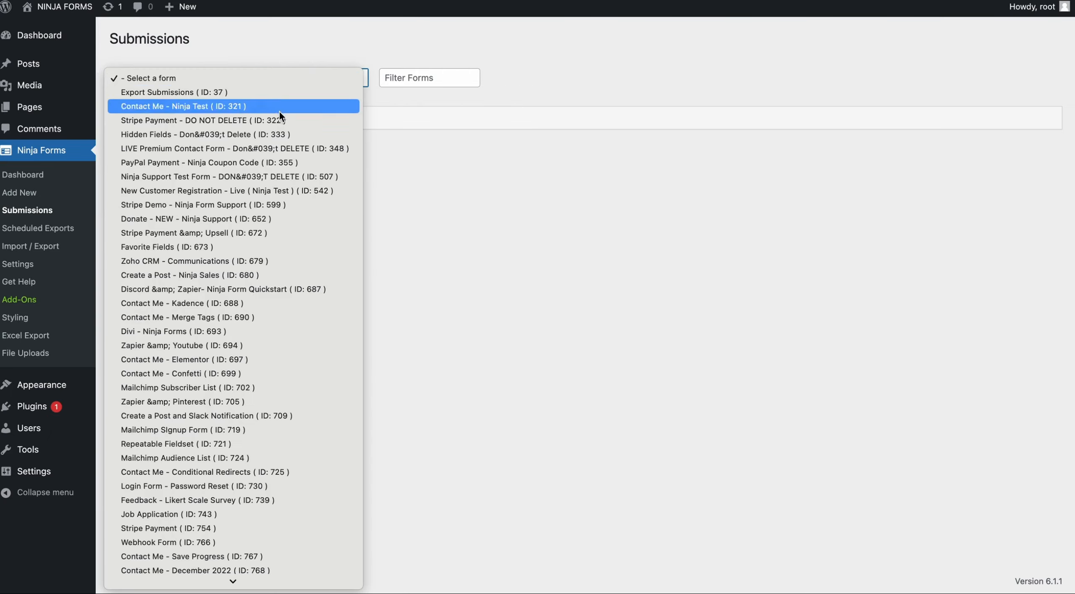
scroll(270, 159, "down", 10)
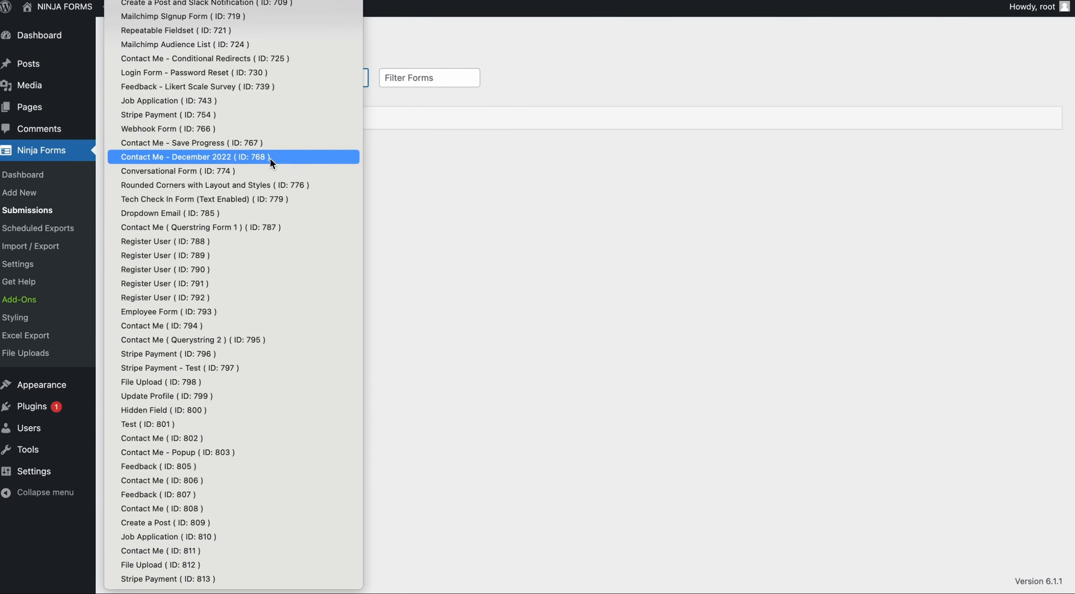
left_click(198, 578)
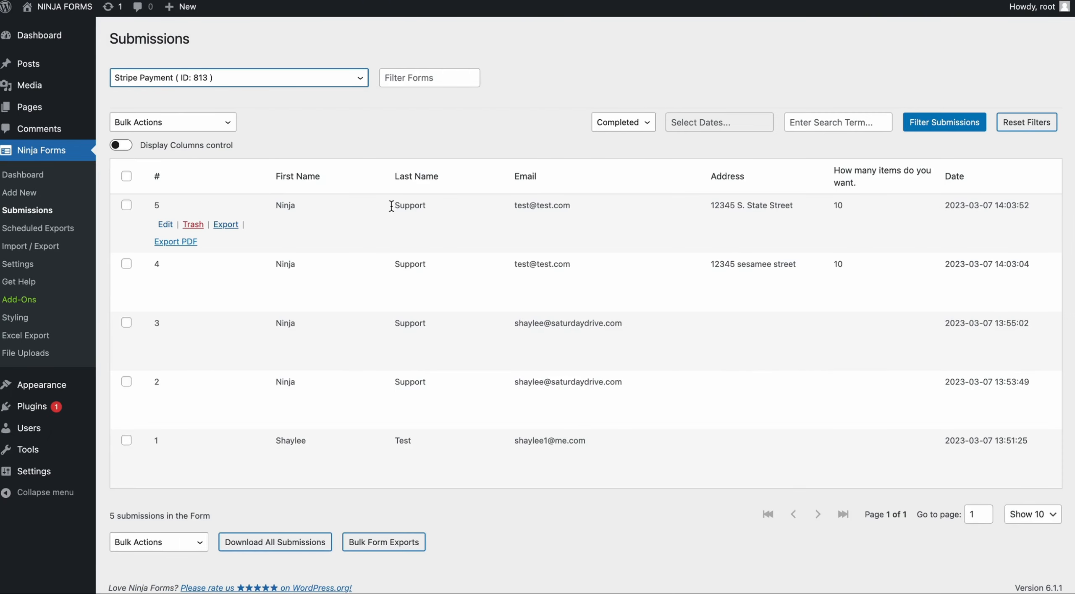
Step: Open submission 5 and highlight its Stripe Customer ID and Charge ID values
left_click(165, 225)
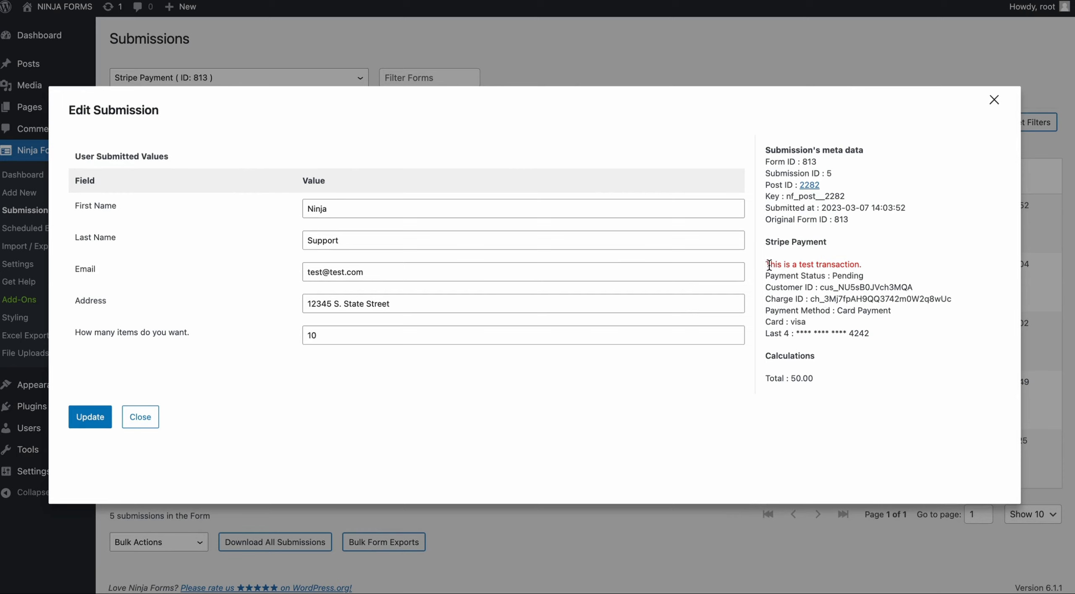
left_click_drag(821, 287, 924, 285)
left_click_drag(810, 298, 973, 306)
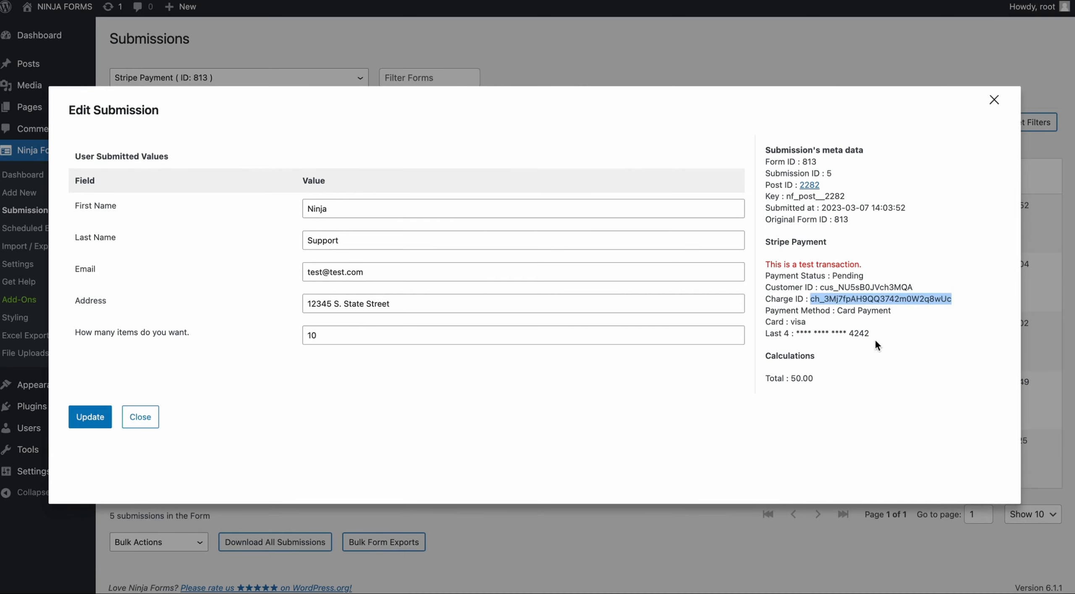